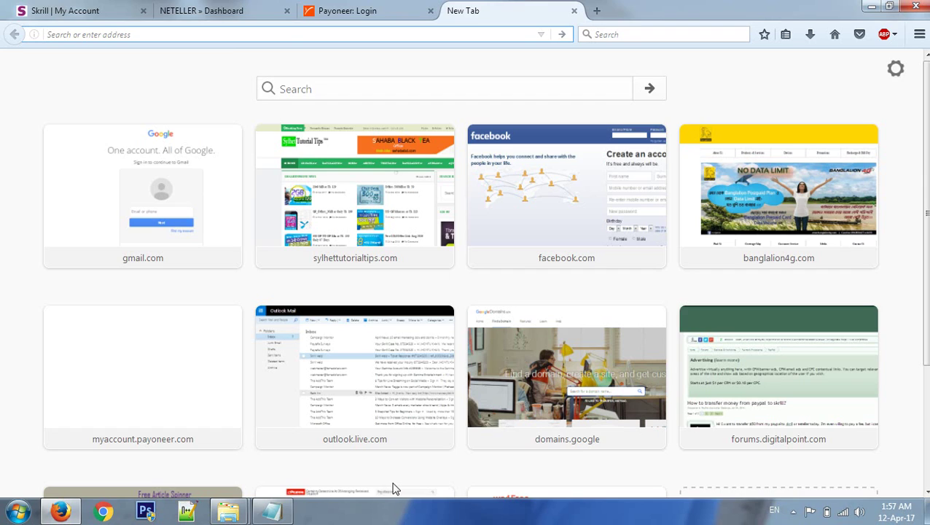
# Step: Compare the available balances of the Skrill and NETELLER accounts and look through the NETELLER dashboard
pyautogui.click(82, 9)
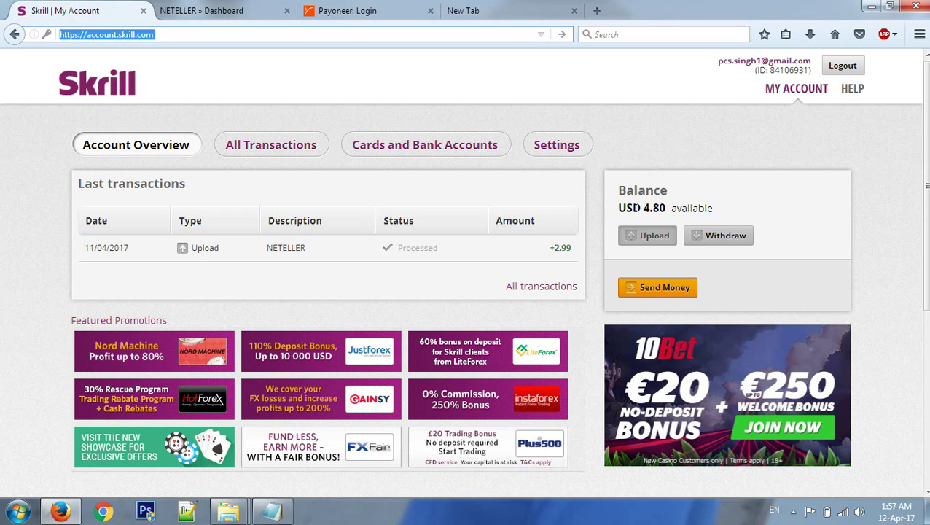
pyautogui.moveTo(642, 208); pyautogui.dragTo(668, 201)
pyautogui.click(667, 193)
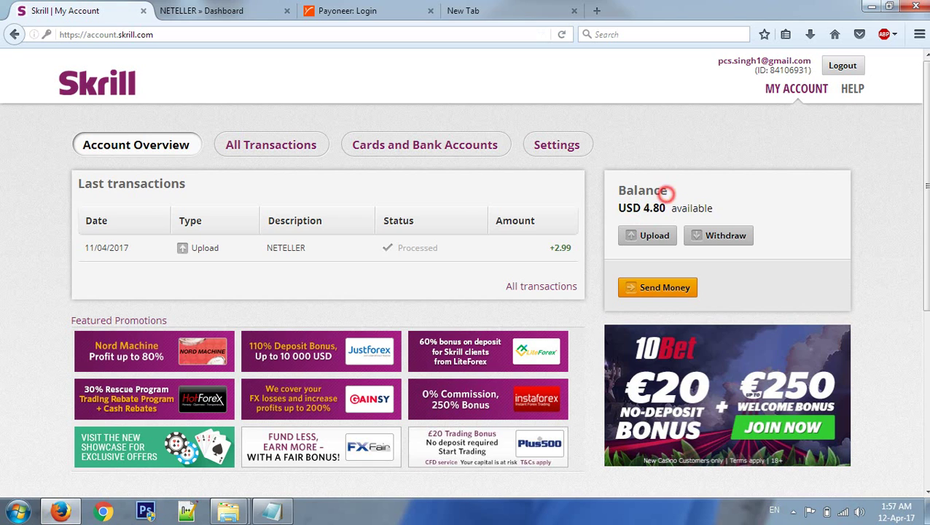
pyautogui.click(224, 6)
pyautogui.moveTo(52, 96); pyautogui.dragTo(82, 99)
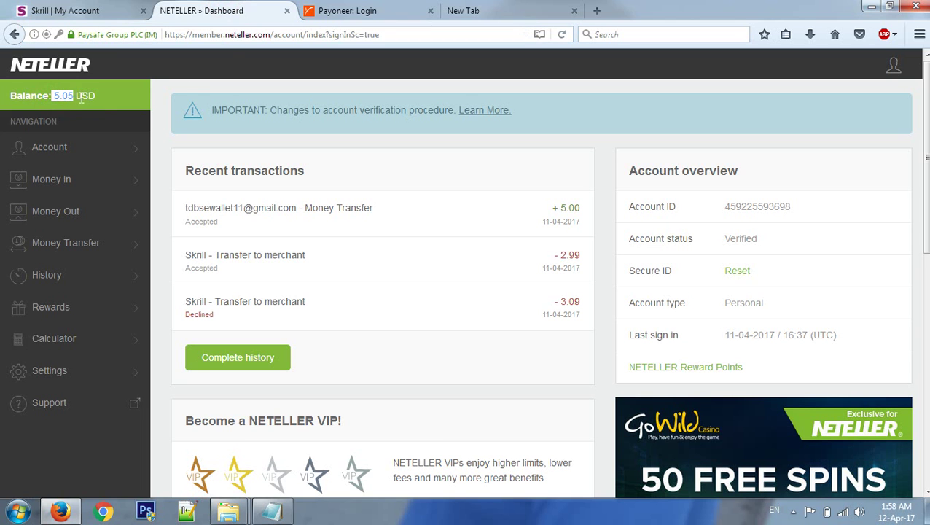
pyautogui.click(65, 10)
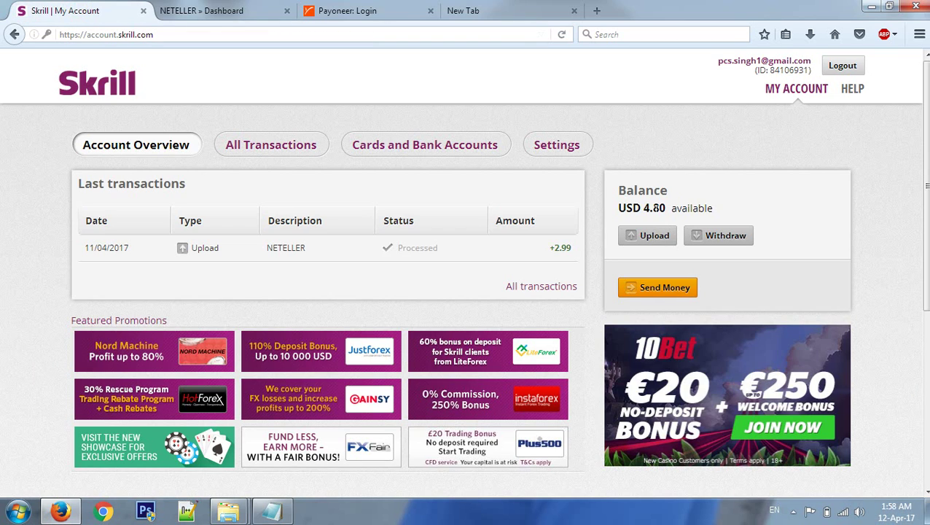
pyautogui.moveTo(641, 208); pyautogui.dragTo(661, 208)
pyautogui.click(672, 209)
pyautogui.click(214, 8)
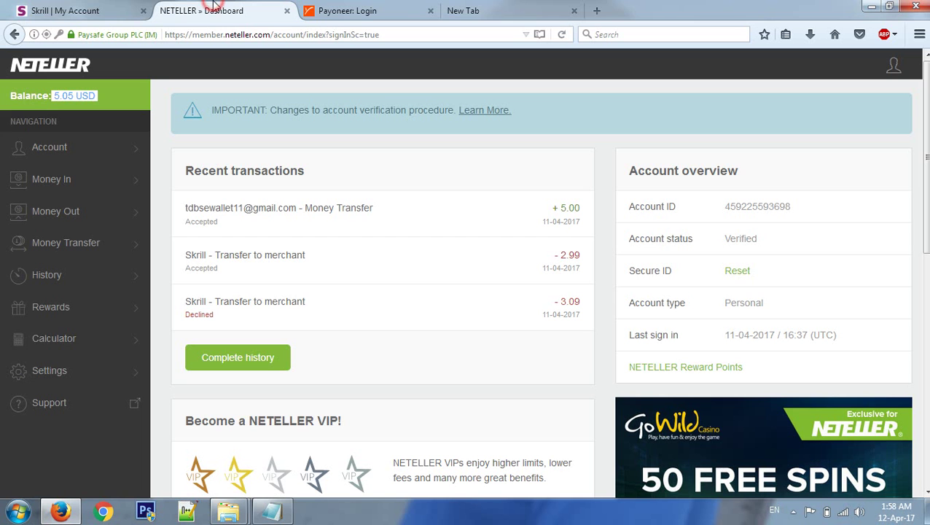
pyautogui.scroll(-5, 346, 143)
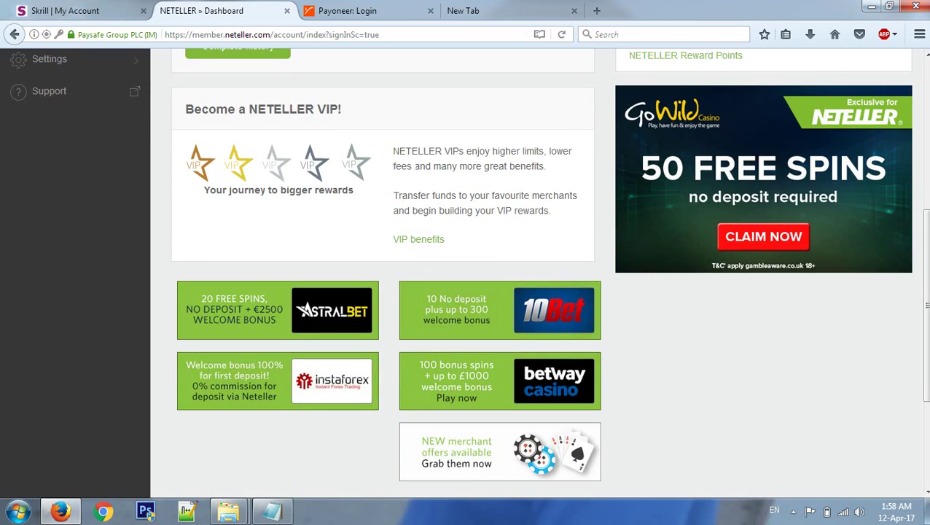
pyautogui.scroll(4, 416, 183)
pyautogui.scroll(-1, 415, 183)
# Step: Start a fund upload in the Skrill account with NETELLER as the payment method
pyautogui.click(83, 9)
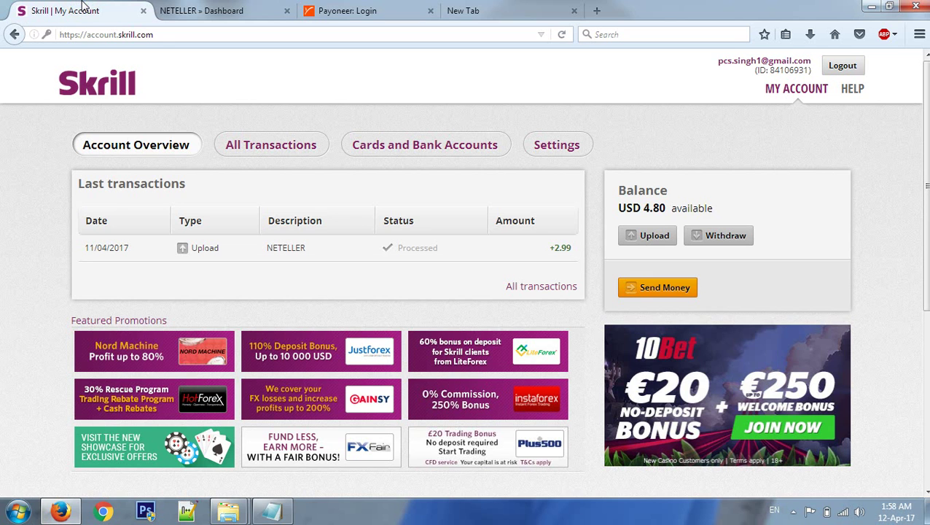
pyautogui.click(654, 238)
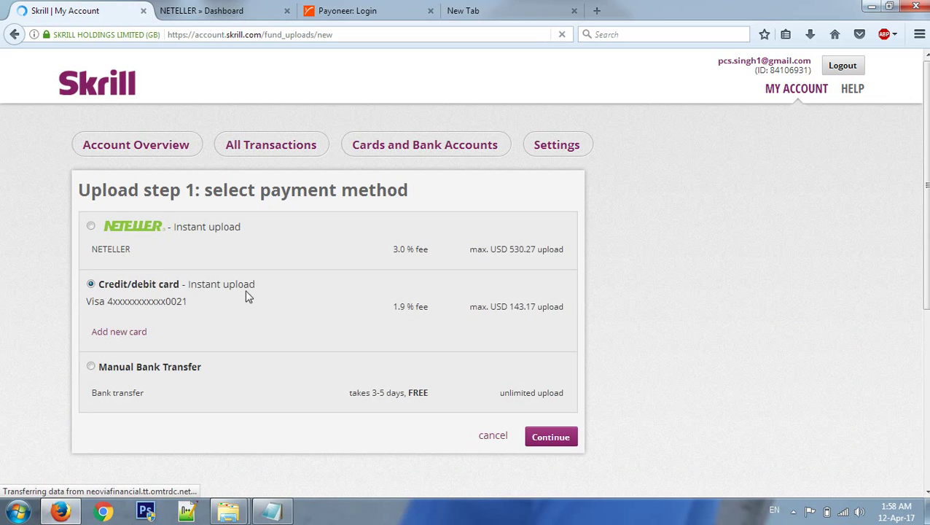
pyautogui.scroll(-2, 242, 302)
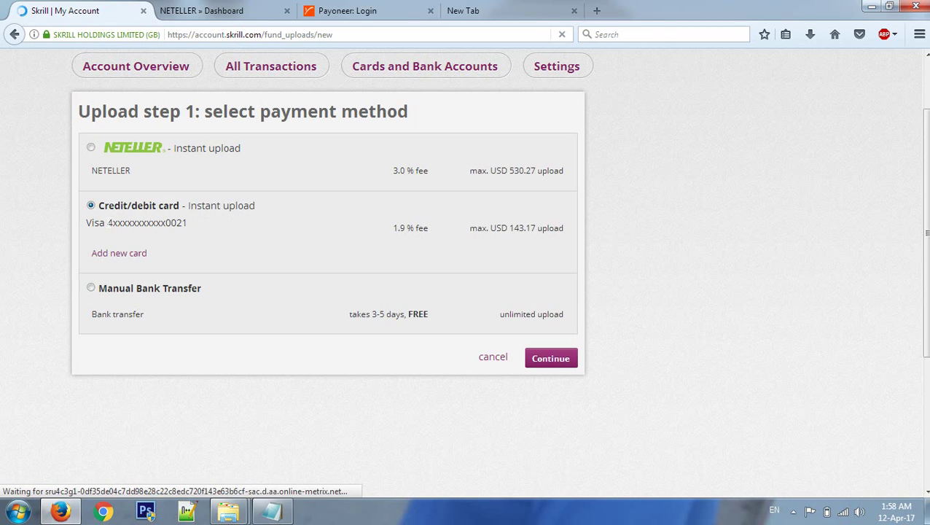
pyautogui.moveTo(108, 222); pyautogui.dragTo(198, 230)
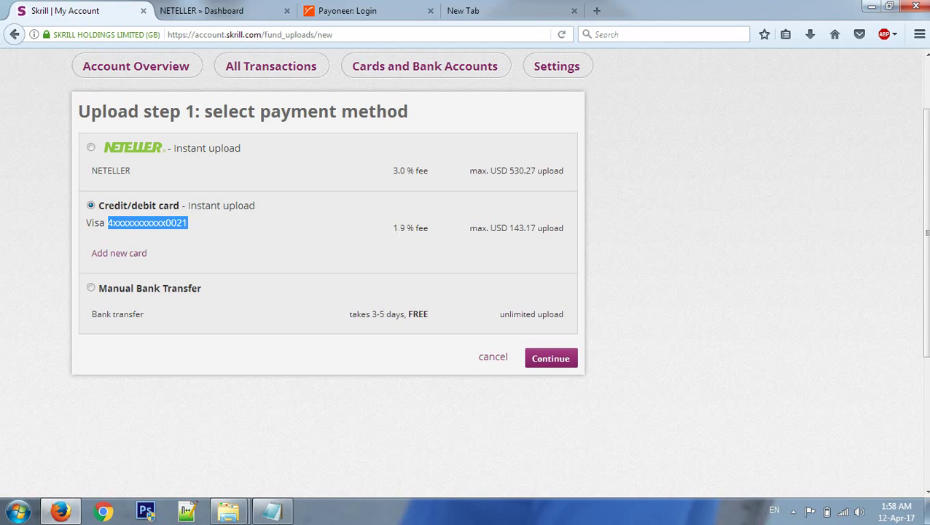
pyautogui.click(91, 290)
pyautogui.click(91, 150)
pyautogui.click(554, 362)
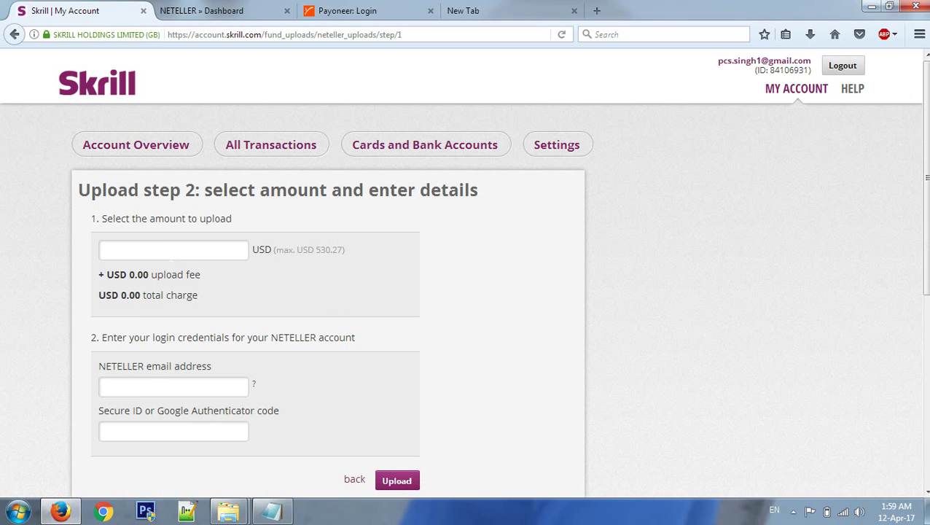
# Step: Set the upload amount to 5.00 USD
pyautogui.click(160, 251)
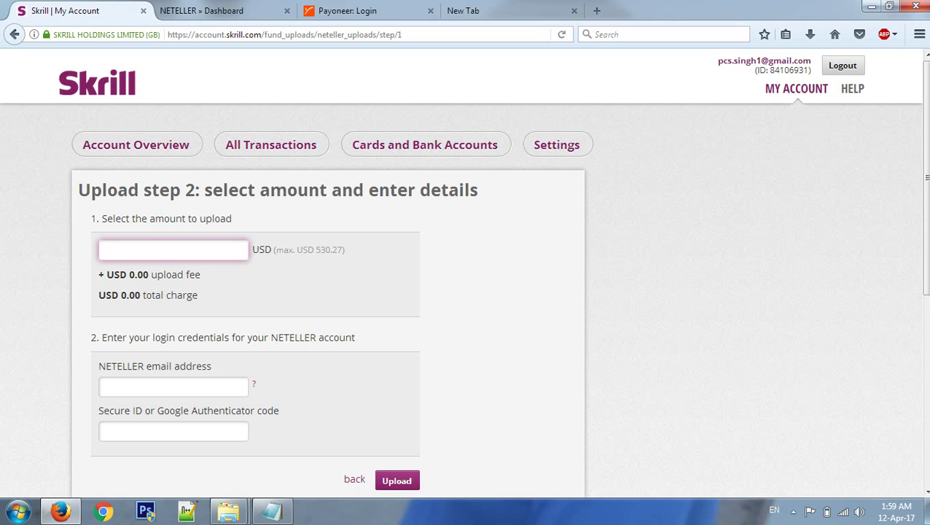
pyautogui.write('5')
pyautogui.click(245, 307)
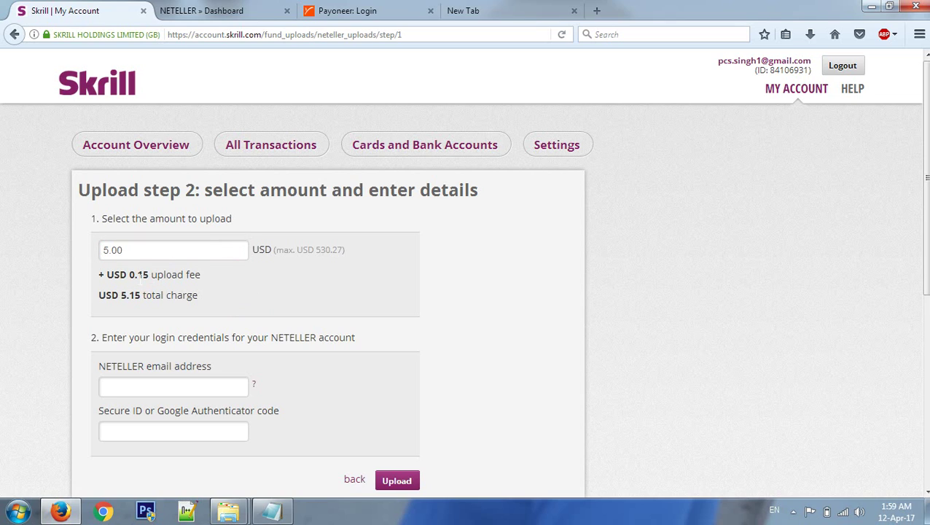
# Step: Check the upload fee and compare the charge with the available balance on the NETELLER dashboard
pyautogui.doubleClick(138, 274)
pyautogui.click(206, 282)
pyautogui.click(259, 9)
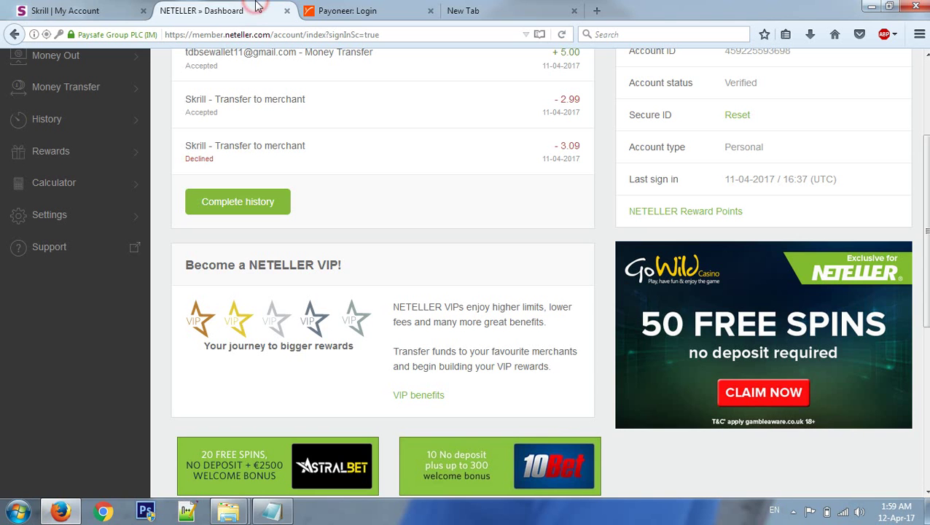
pyautogui.scroll(5, 257, 142)
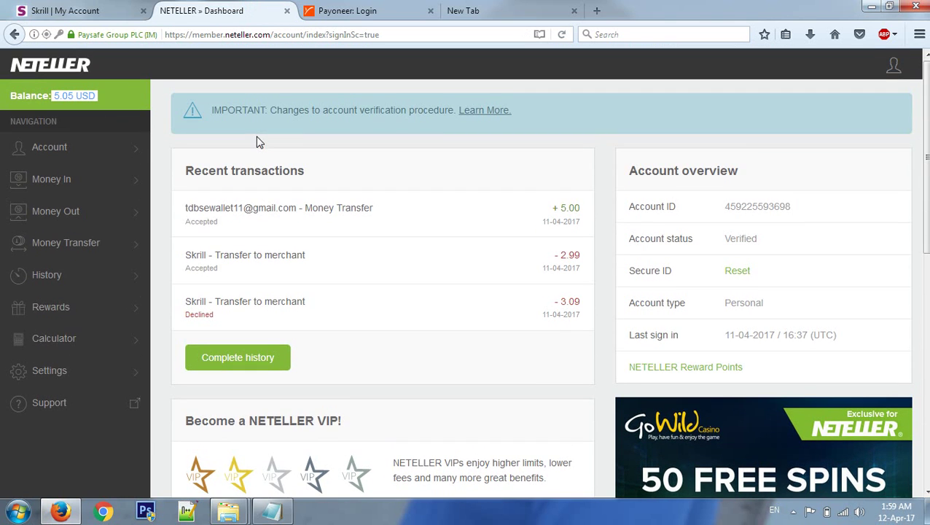
pyautogui.click(101, 100)
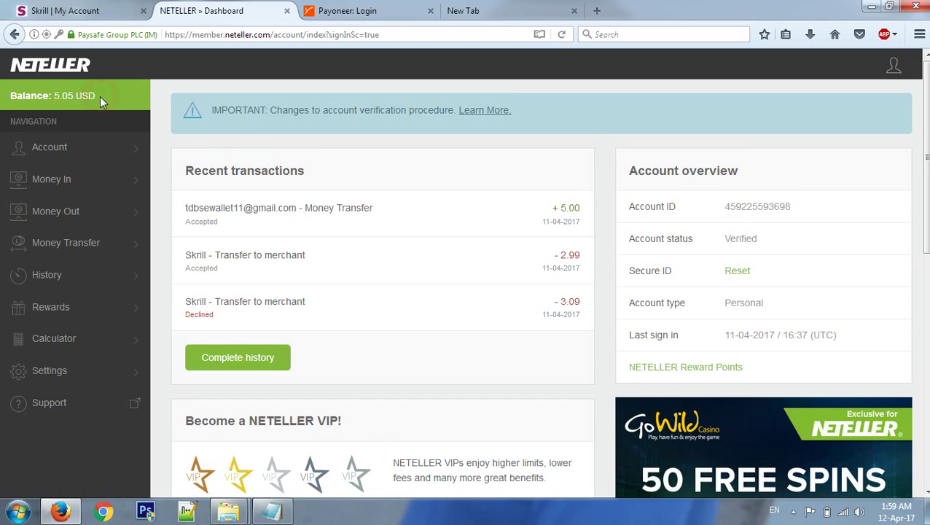
# Step: Return to the Skrill upload form and change the amount to 4.99 USD
pyautogui.click(91, 10)
pyautogui.click(156, 251)
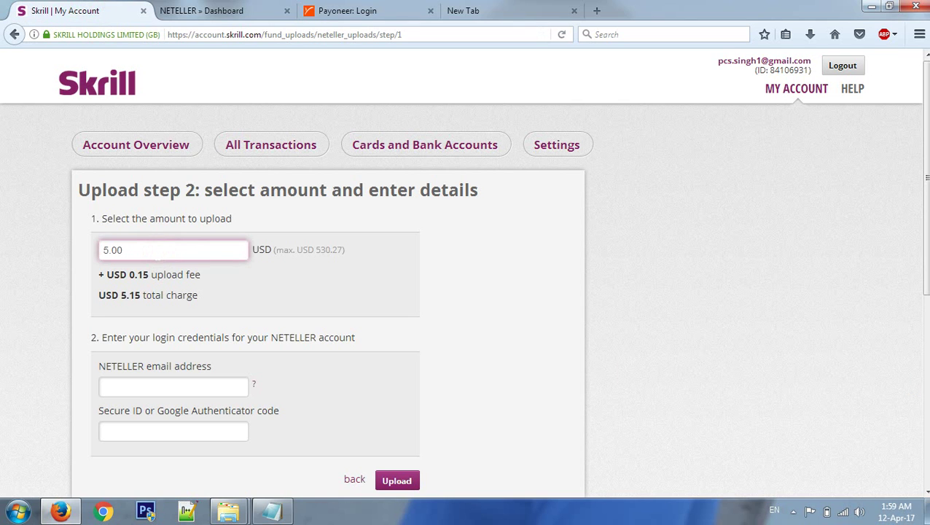
pyautogui.press('BackSpace')
pyautogui.press('BackSpace')
pyautogui.press('BackSpace')
pyautogui.press('BackSpace')
pyautogui.write('4.99')
pyautogui.click(220, 299)
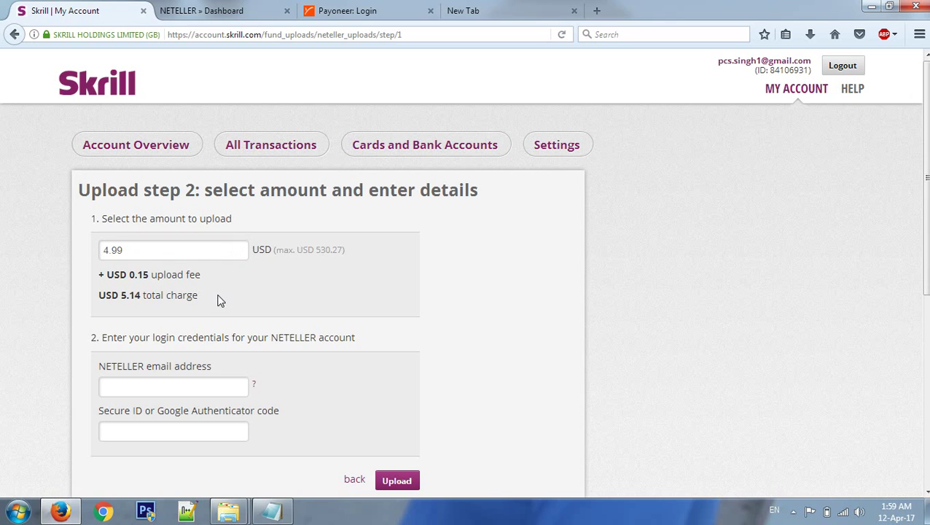
# Step: Lower the upload amount to 4.90 USD and check the total charge
pyautogui.click(131, 248)
pyautogui.press('BackSpace')
pyautogui.write('0')
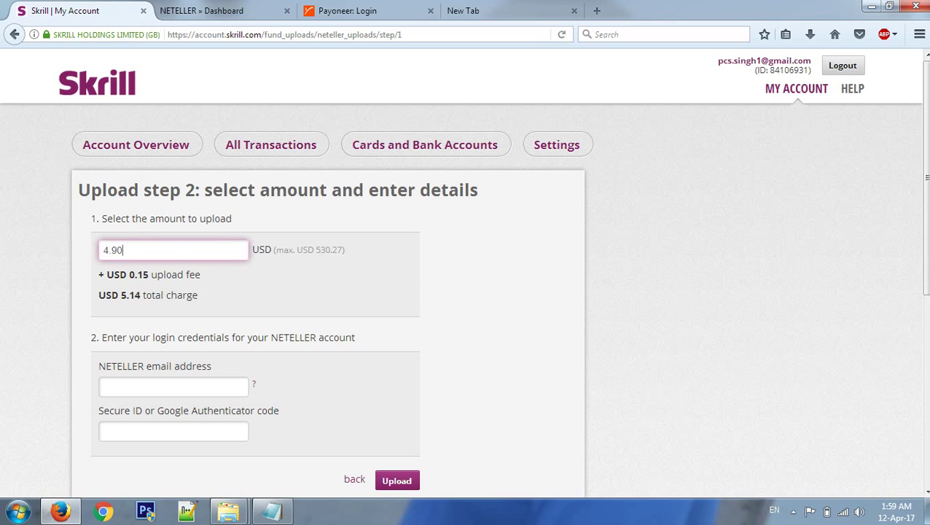
pyautogui.click(206, 290)
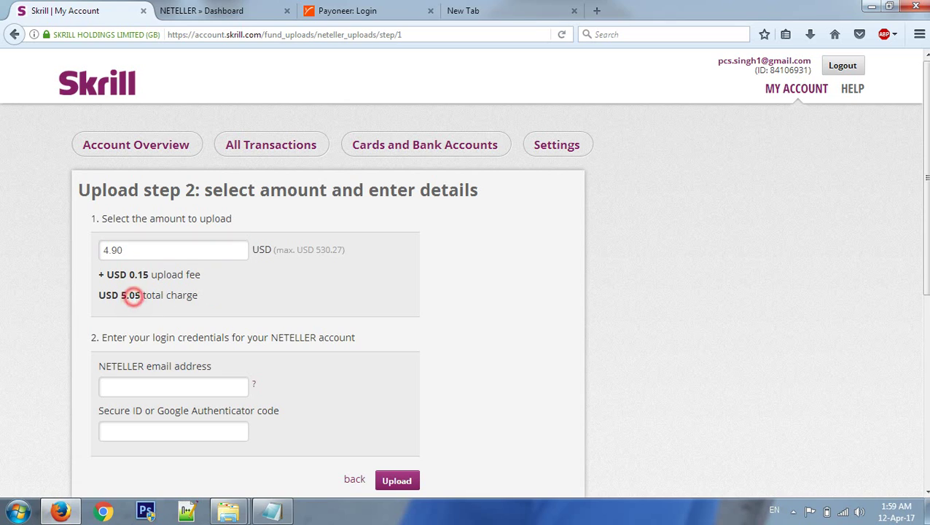
pyautogui.moveTo(140, 294); pyautogui.dragTo(134, 294)
# Step: Set the upload amount to 4.80 USD
pyautogui.click(118, 249)
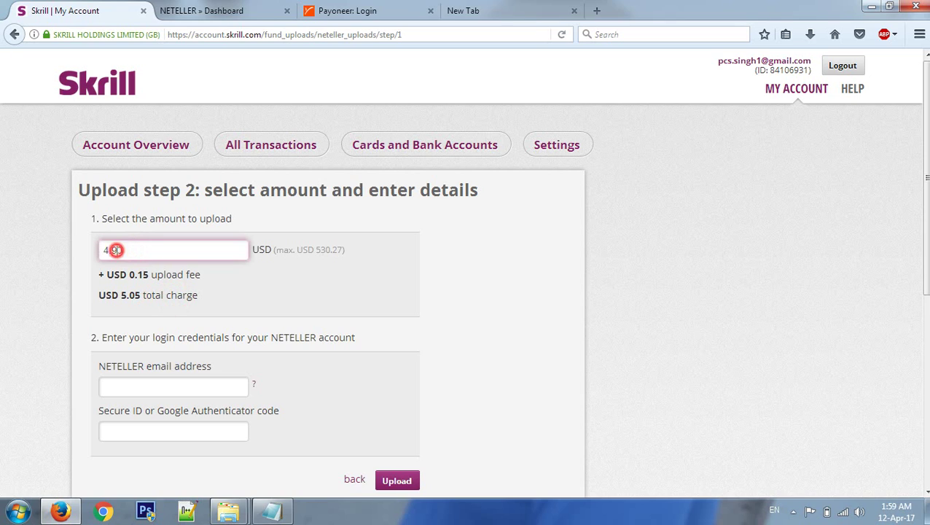
pyautogui.moveTo(119, 250); pyautogui.dragTo(110, 249)
pyautogui.write('8')
pyautogui.click(197, 288)
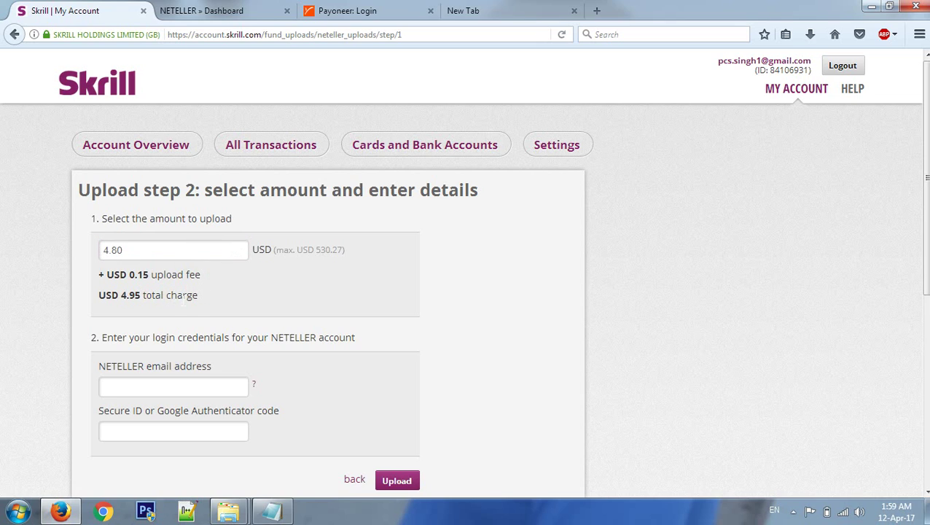
# Step: Paste the NETELLER account's email address into the login credentials of the upload form
pyautogui.scroll(-1, 255, 313)
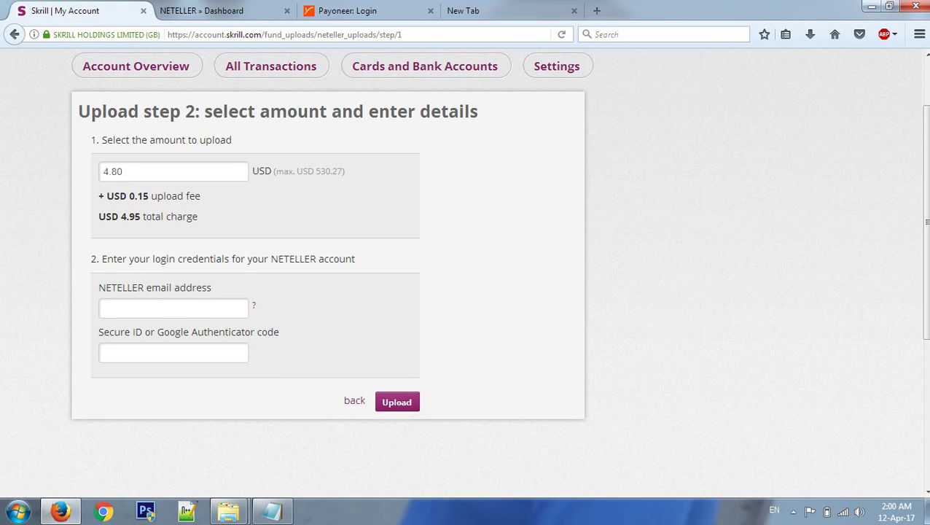
pyautogui.click(270, 258)
pyautogui.click(122, 311)
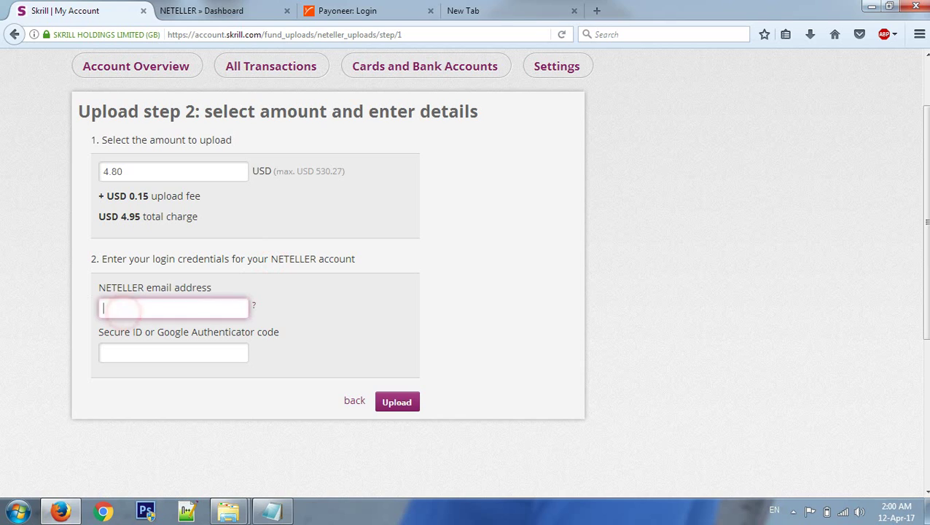
pyautogui.click(283, 298)
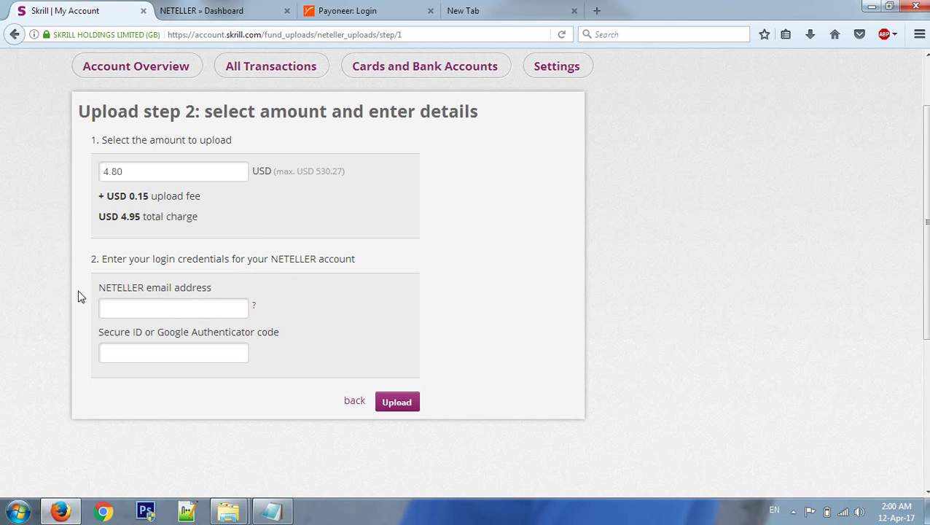
pyautogui.click(145, 307)
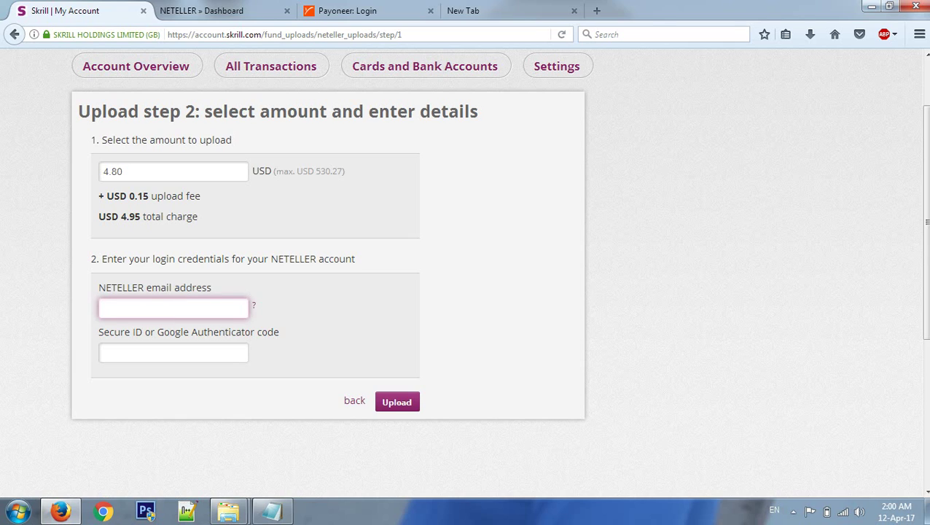
pyautogui.hotkey('ctrl', 'v')
pyautogui.press('Tab')
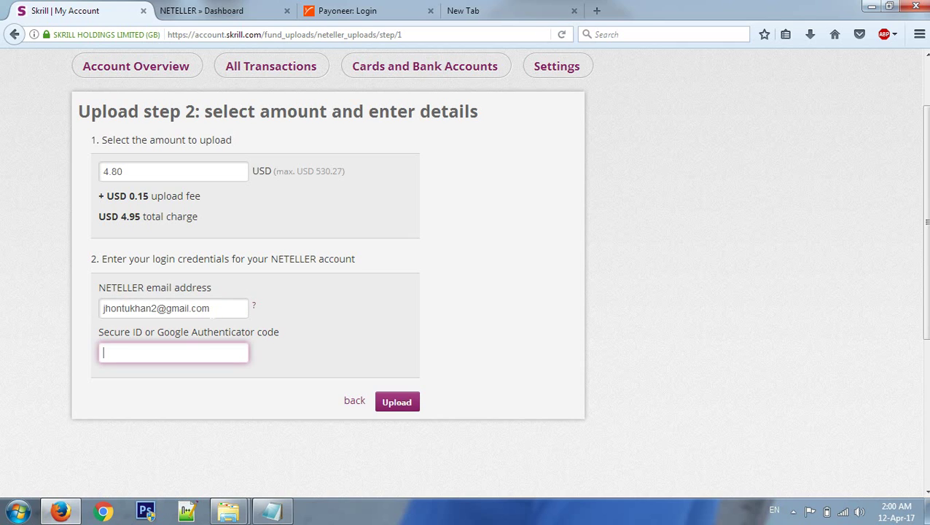
# Step: Enter the Secure ID or Google Authenticator code for NETELLER and submit the upload
pyautogui.click(793, 511)
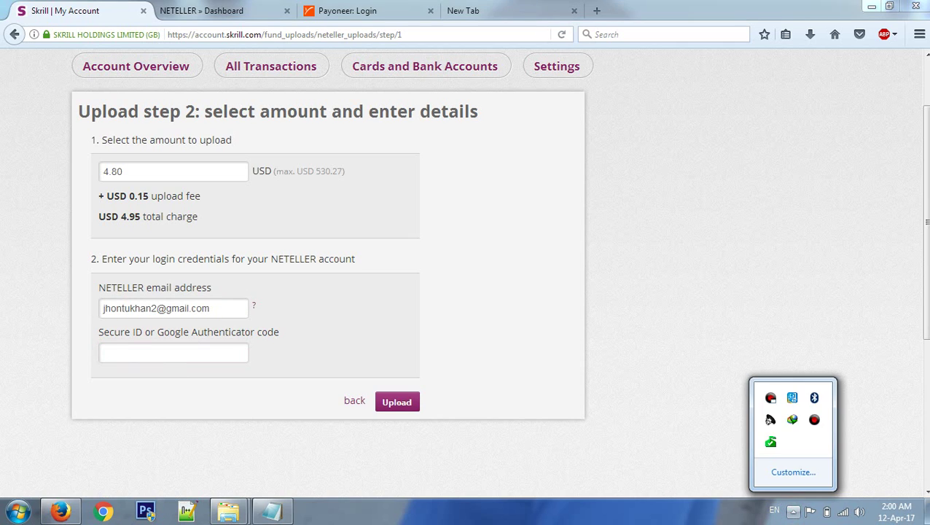
pyautogui.click(146, 353)
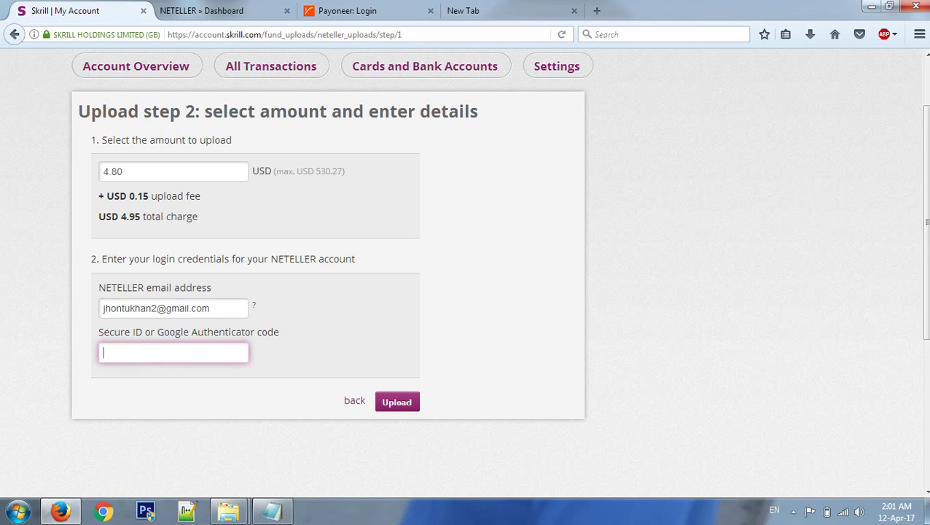
pyautogui.write('****')
pyautogui.click(397, 402)
# Step: Check the available Skrill balance on the account overview after the upload
pyautogui.click(275, 55)
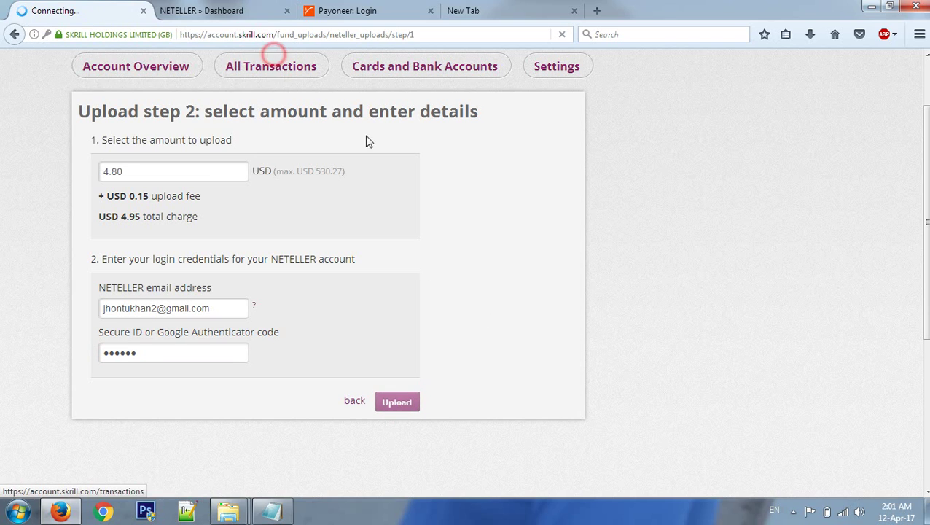
pyautogui.scroll(2, 479, 268)
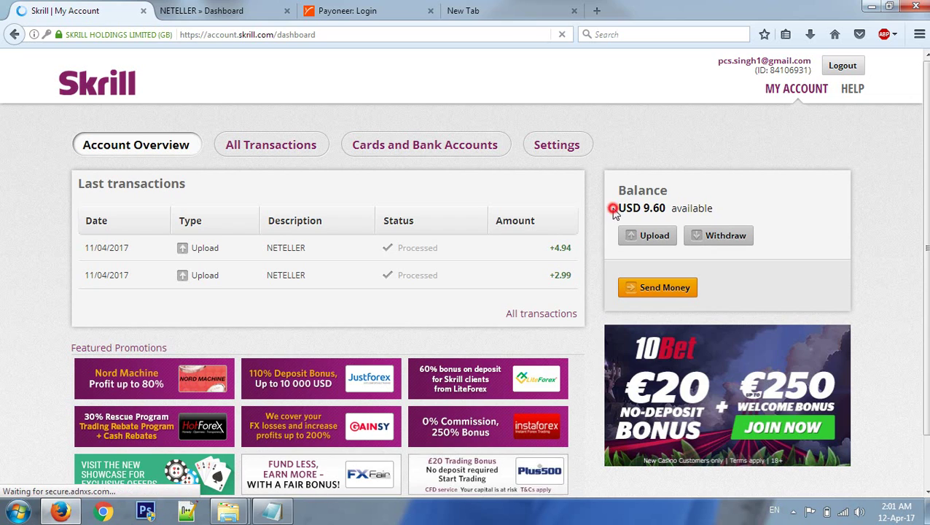
pyautogui.moveTo(613, 210); pyautogui.dragTo(646, 210)
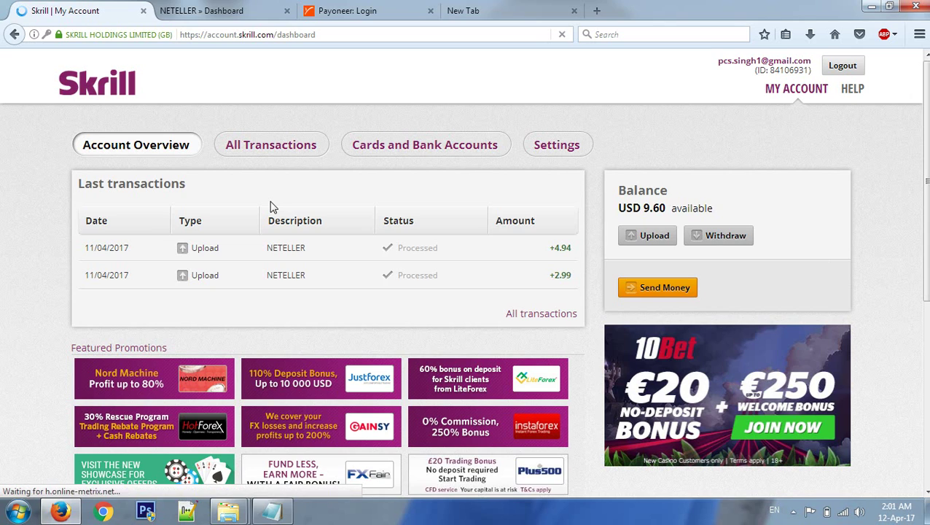
# Step: Open the Skrill withdrawal form and examine the bank transfer and Visa card options with their fee and verification details
pyautogui.click(726, 245)
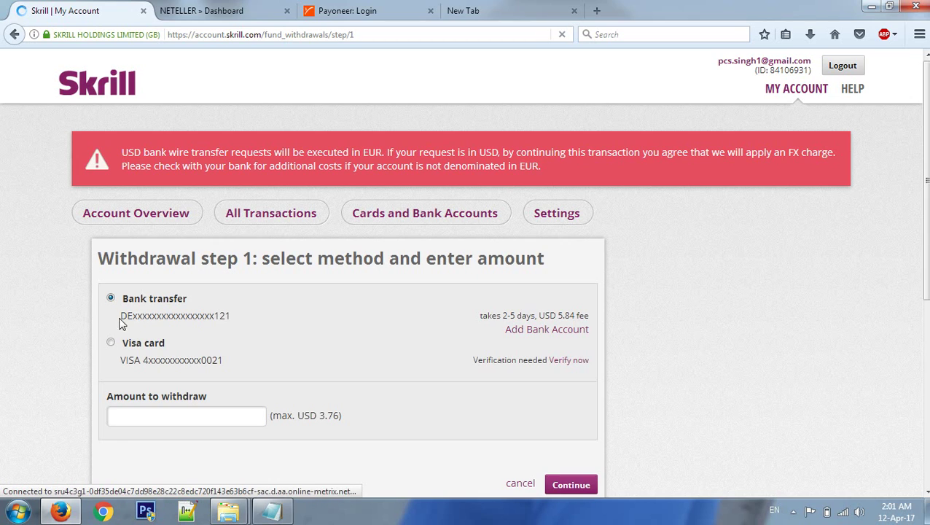
pyautogui.moveTo(166, 317); pyautogui.dragTo(235, 317)
pyautogui.click(235, 317)
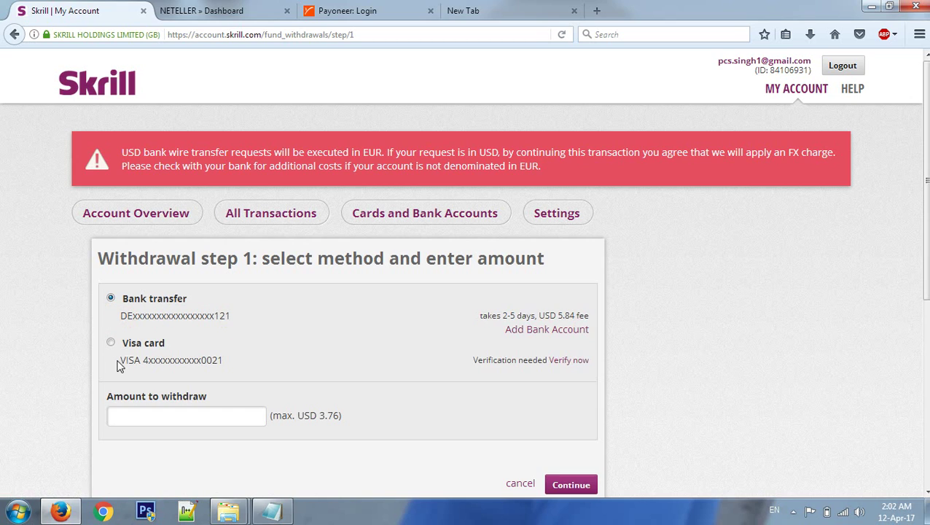
pyautogui.moveTo(186, 360)
pyautogui.mouseDown()
pyautogui.moveTo(249, 368)
pyautogui.moveTo(210, 360)
pyautogui.moveTo(224, 360)
pyautogui.mouseUp()
pyautogui.click(245, 357)
pyautogui.click(196, 358)
pyautogui.click(245, 361)
pyautogui.click(257, 362)
pyautogui.scroll(-2, 351, 377)
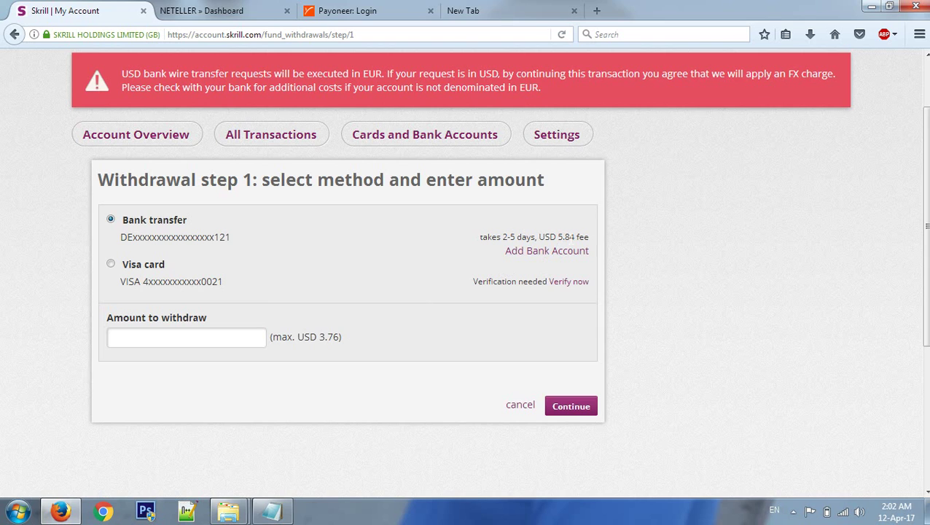
# Step: Check the available balance on the Skrill account overview and reopen the withdrawal form
pyautogui.click(218, 337)
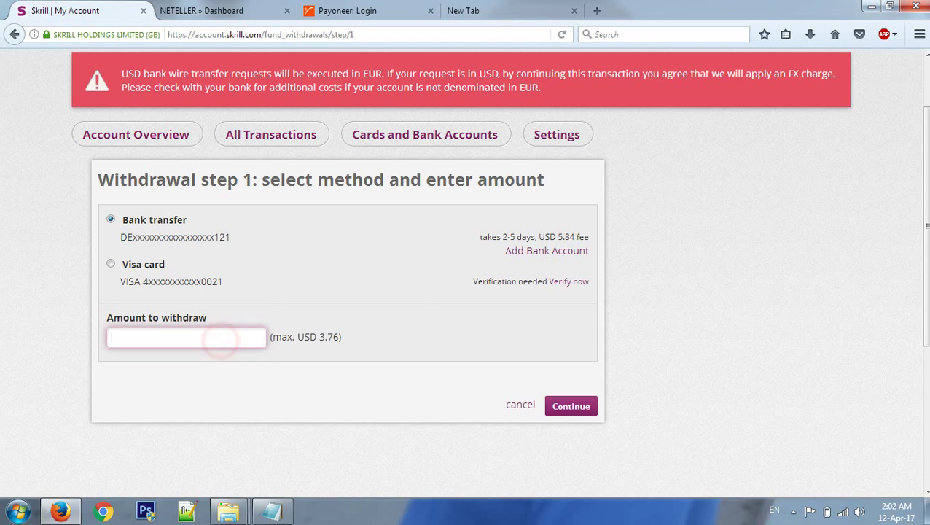
pyautogui.scroll(2, 343, 293)
pyautogui.click(140, 219)
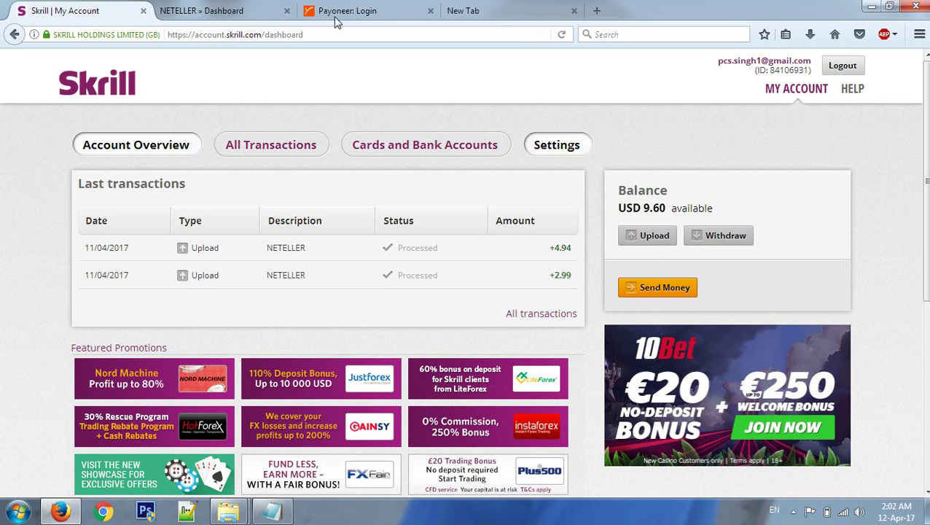
pyautogui.click(721, 237)
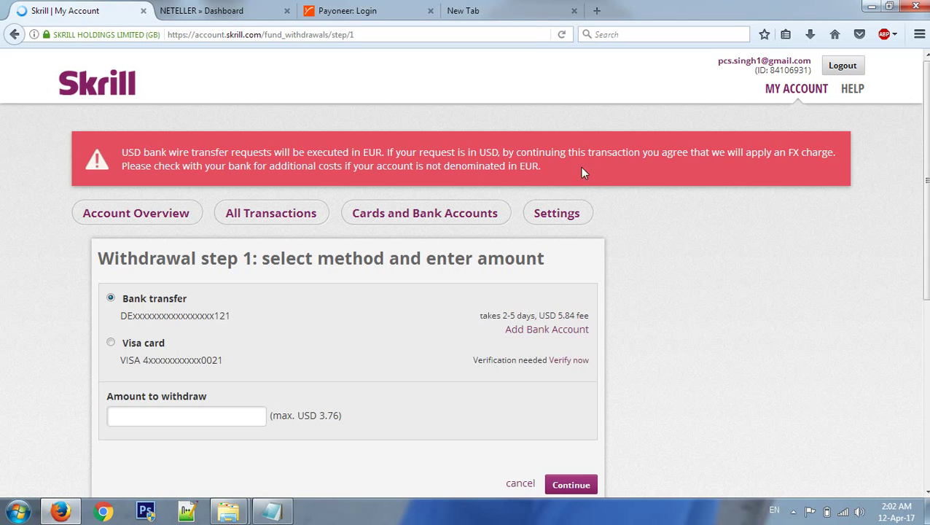
# Step: Try to withdraw 5.00 USD from Skrill by bank transfer
pyautogui.click(183, 414)
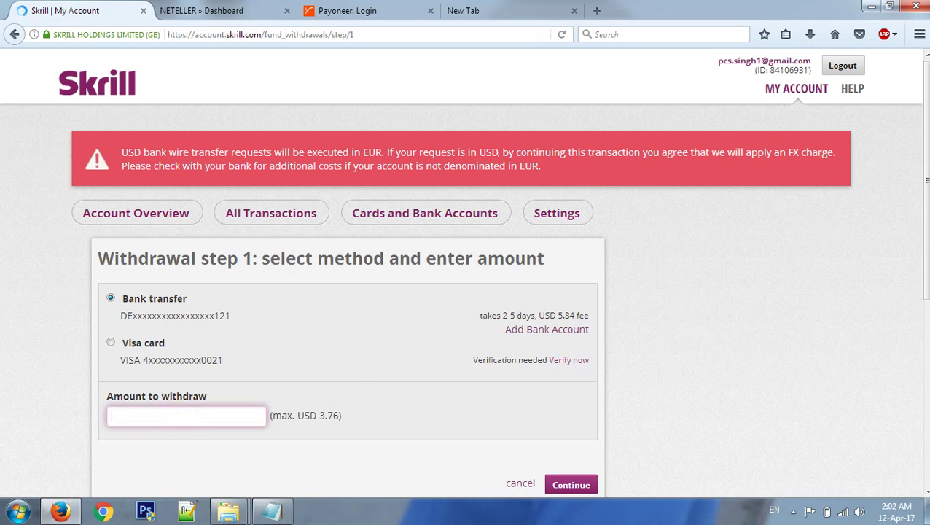
pyautogui.click(398, 427)
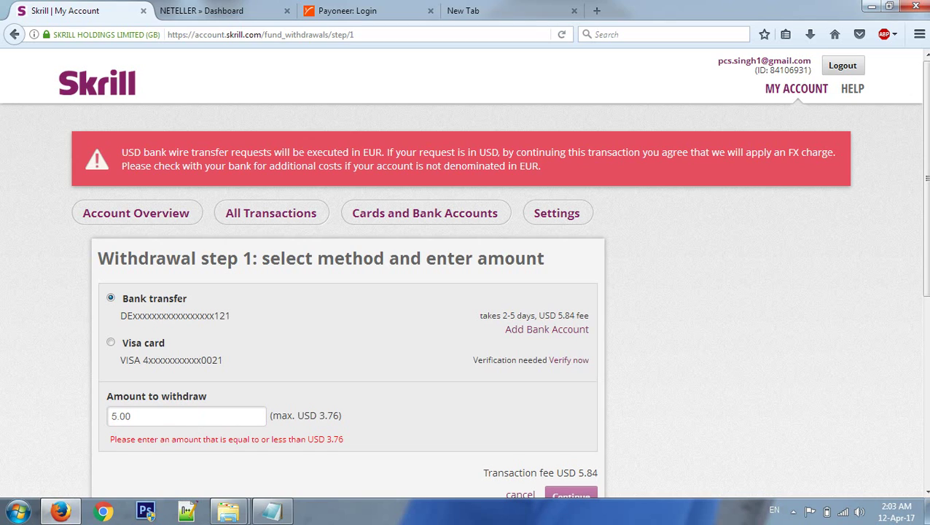
pyautogui.press('Return')
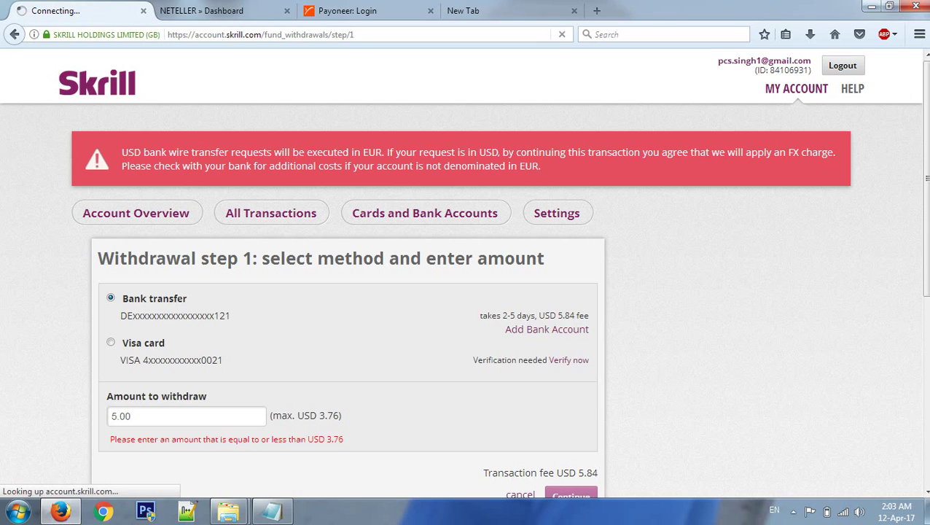
pyautogui.click(143, 416)
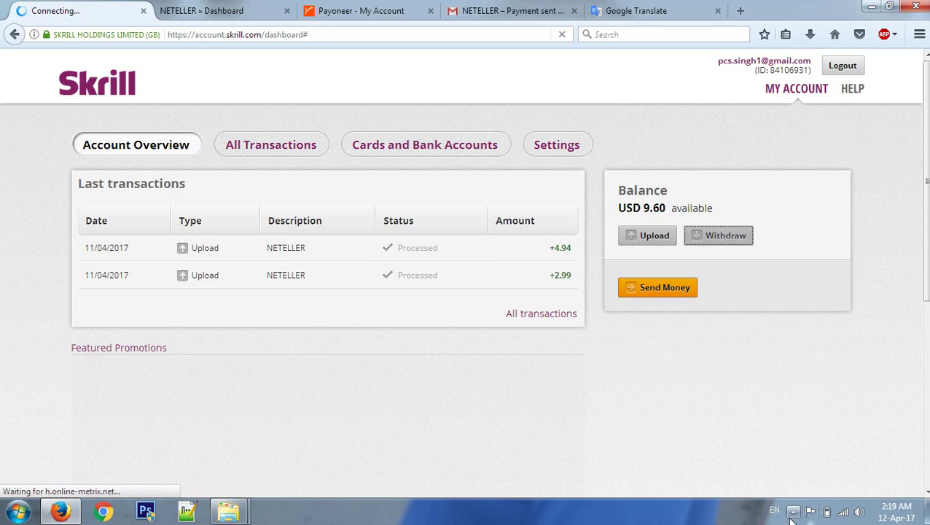
pyautogui.click(792, 516)
pyautogui.click(461, 392)
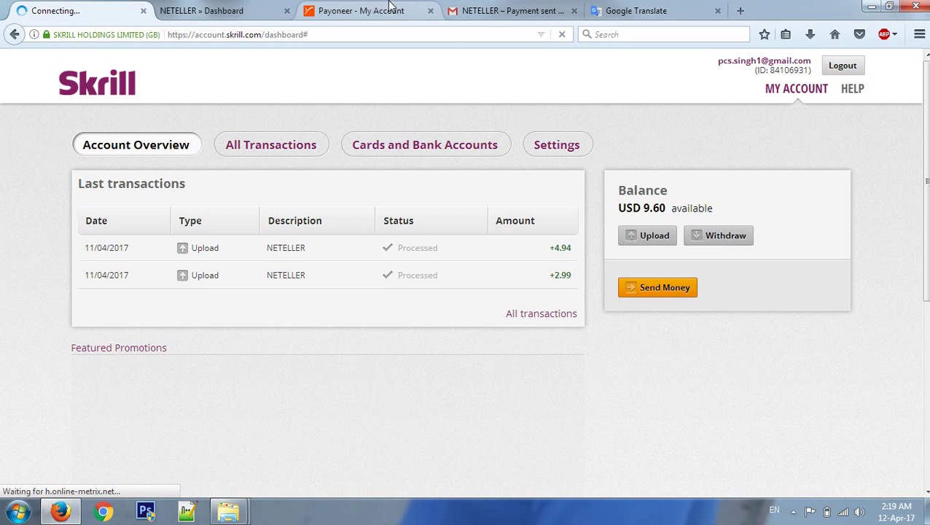
# Step: Switch to the Payoneer account and examine its list of cards and currency balances and the selected prepaid card's balance
pyautogui.click(363, 10)
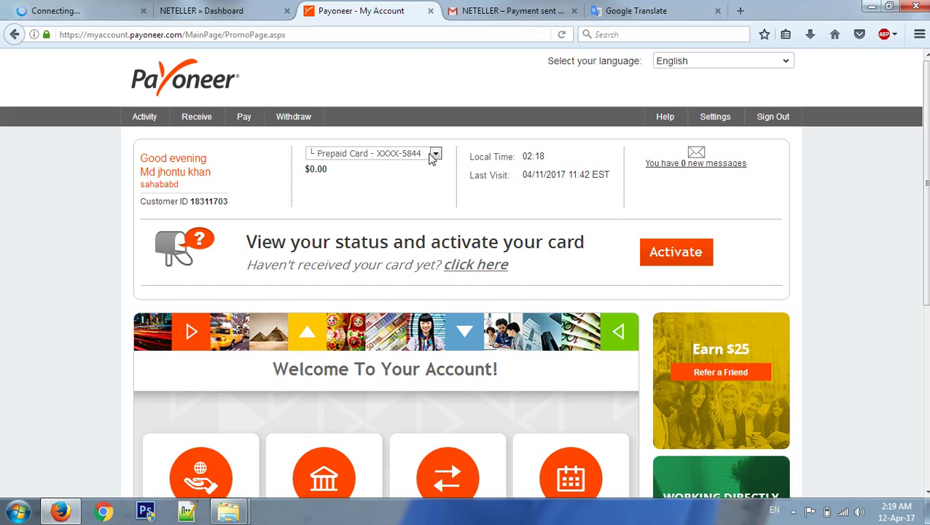
pyautogui.click(435, 153)
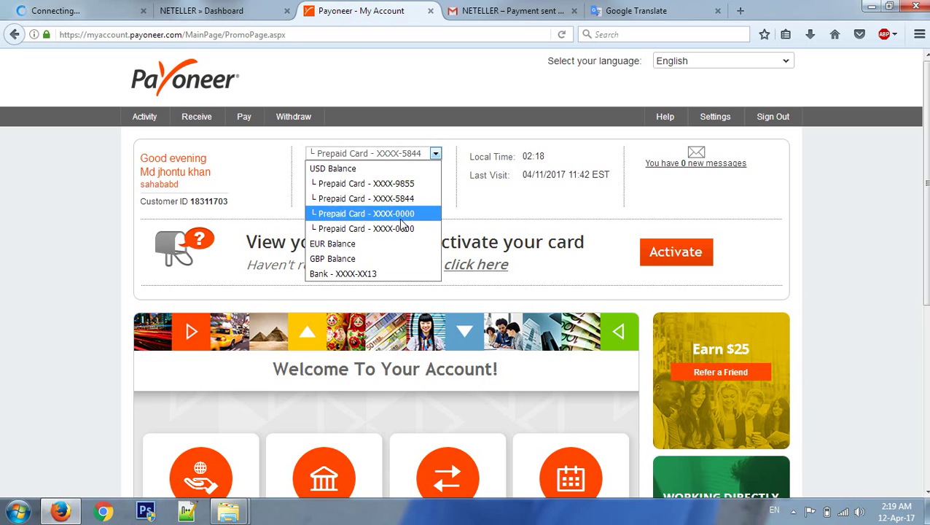
pyautogui.click(452, 147)
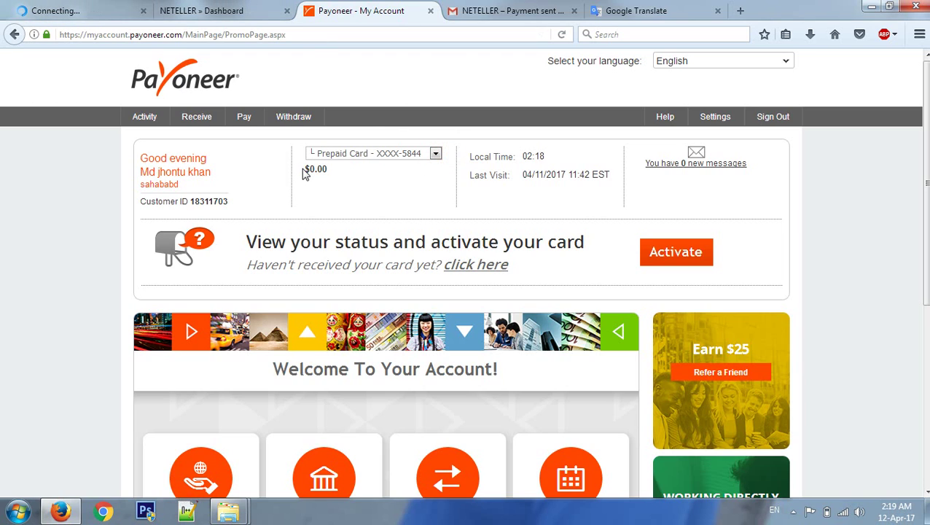
pyautogui.moveTo(301, 170); pyautogui.dragTo(353, 175)
pyautogui.click(347, 174)
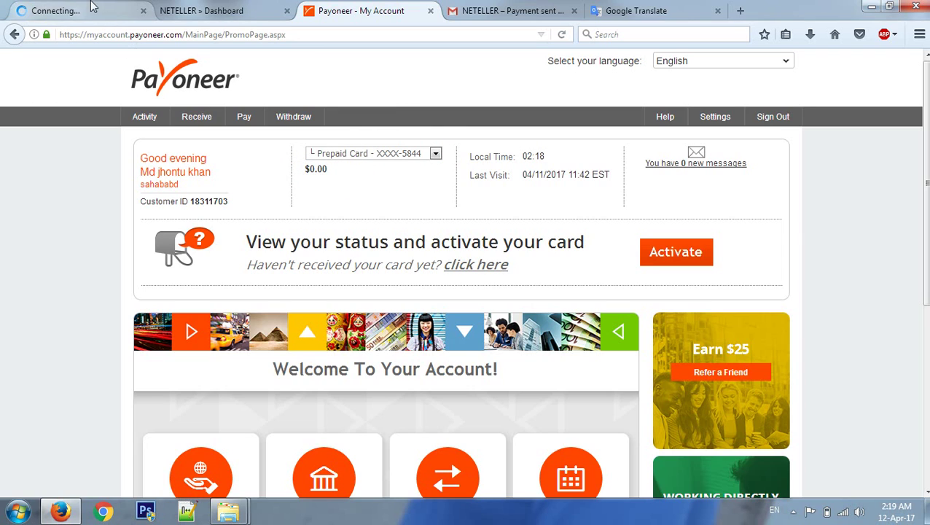
# Step: Display the USD Balance in Payoneer and check its amount
pyautogui.click(436, 156)
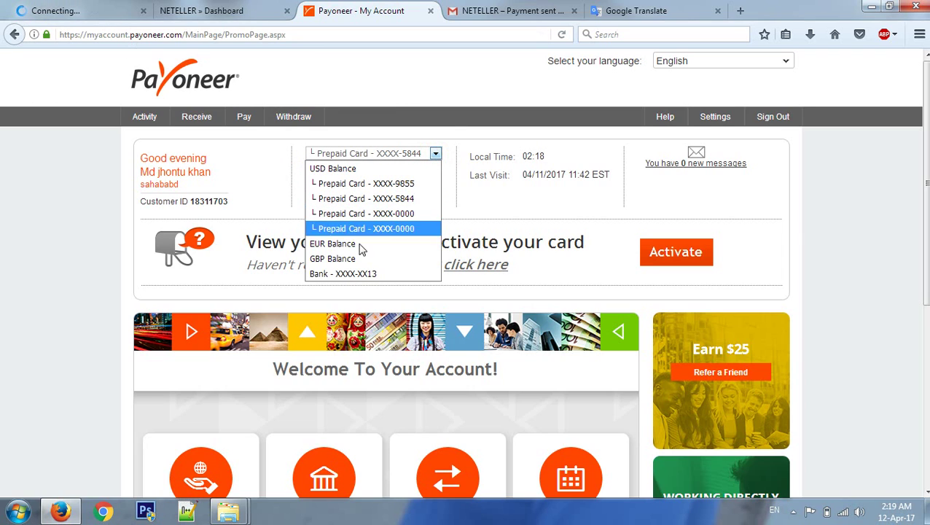
pyautogui.click(338, 168)
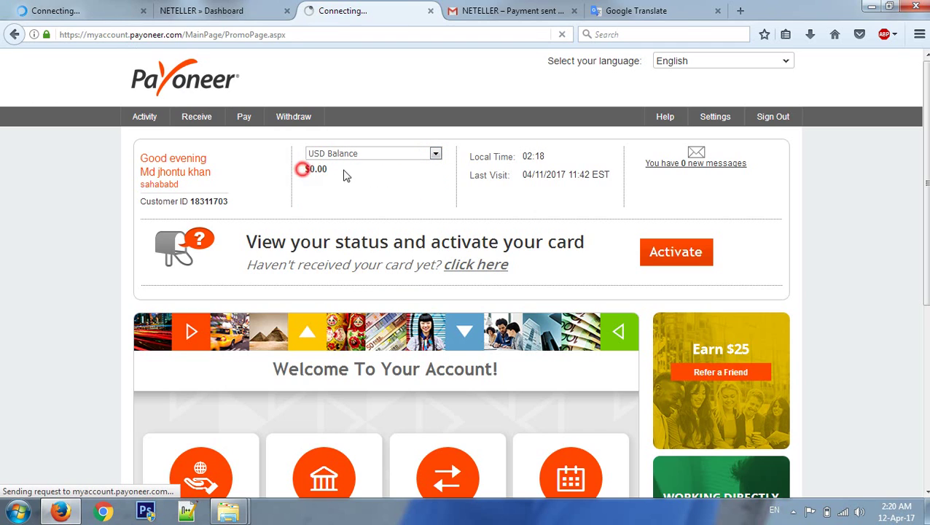
pyautogui.moveTo(303, 167); pyautogui.dragTo(409, 187)
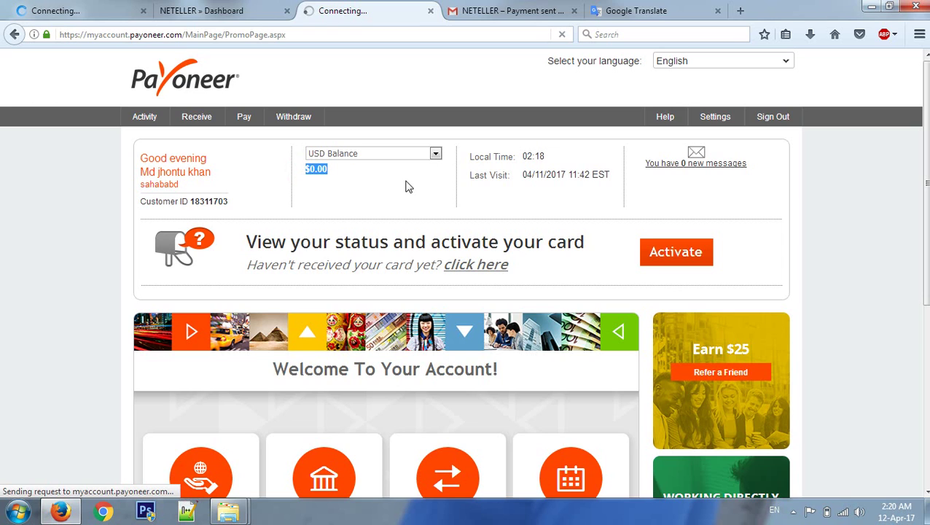
# Step: Return to Skrill, check the available balance and enter 3.76 USD as the bank transfer amount in the withdrawal form
pyautogui.hotkey('ctrl', '1')
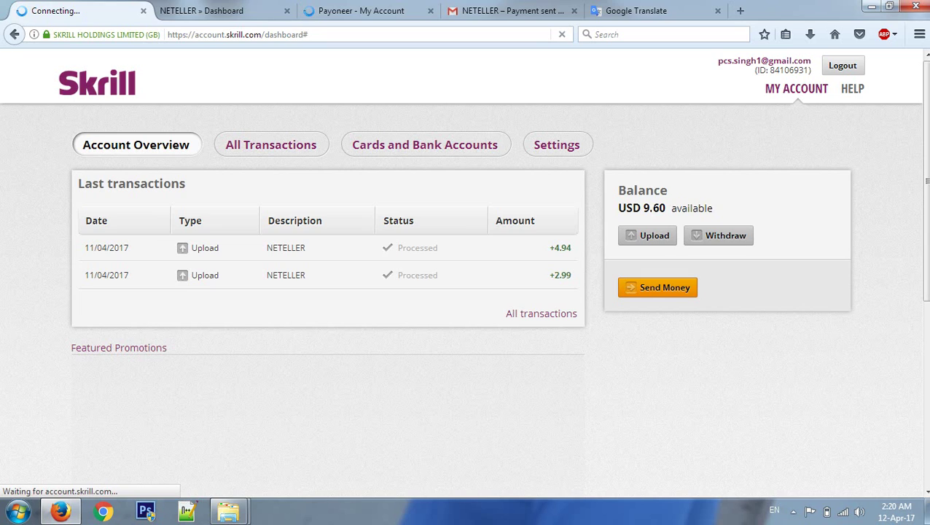
pyautogui.moveTo(643, 208); pyautogui.dragTo(664, 209)
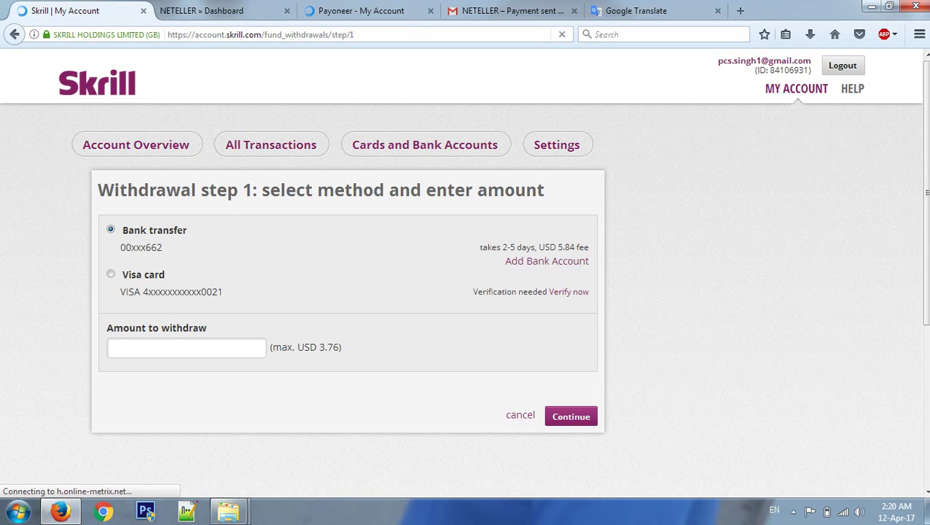
pyautogui.click(175, 347)
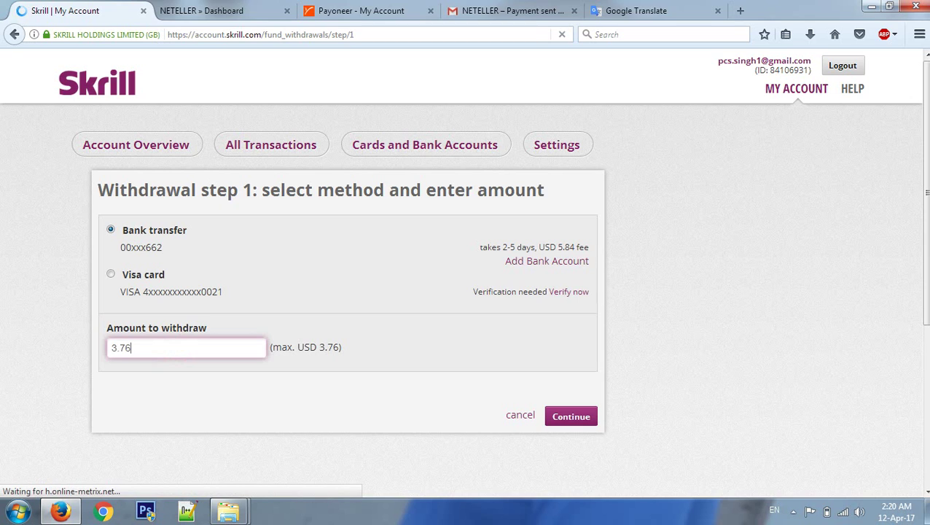
pyautogui.click(209, 387)
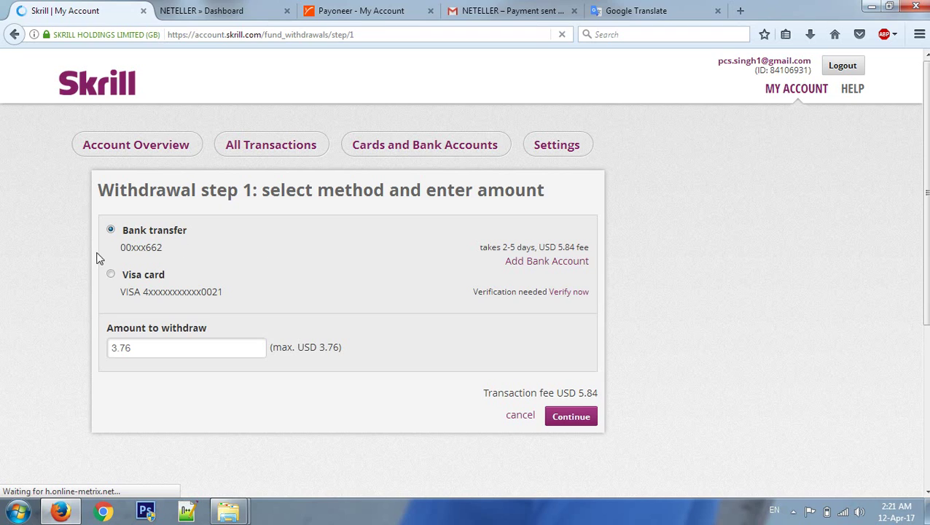
# Step: Check the ending of the destination bank account number and continue to the withdrawal's review and confirm step
pyautogui.moveTo(148, 247); pyautogui.dragTo(164, 248)
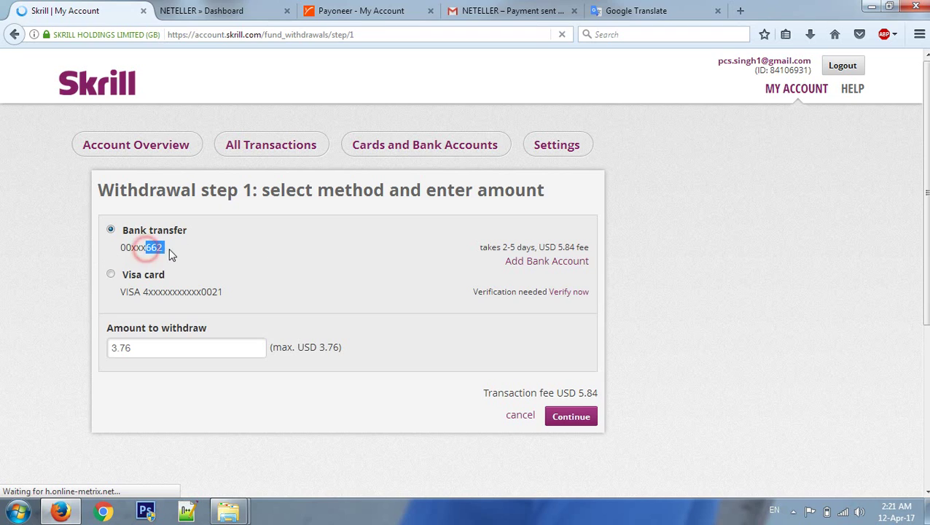
pyautogui.click(197, 249)
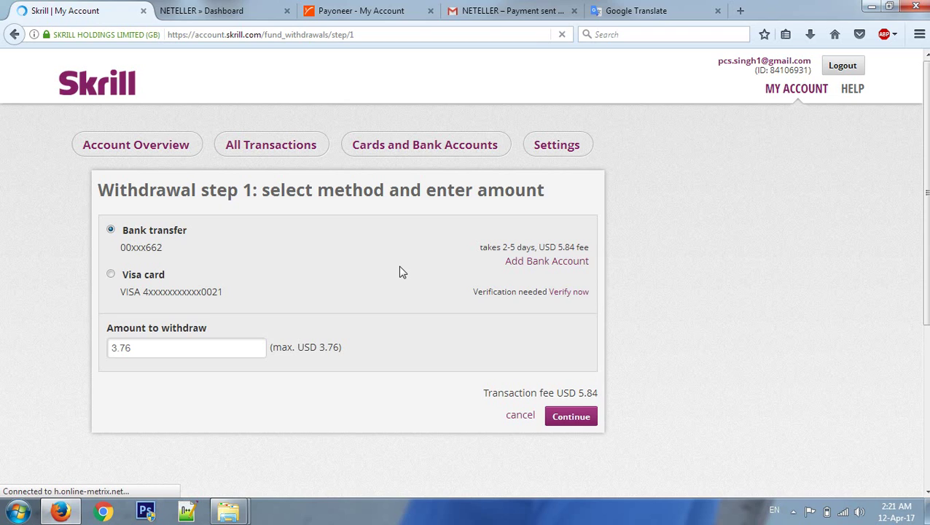
pyautogui.click(572, 419)
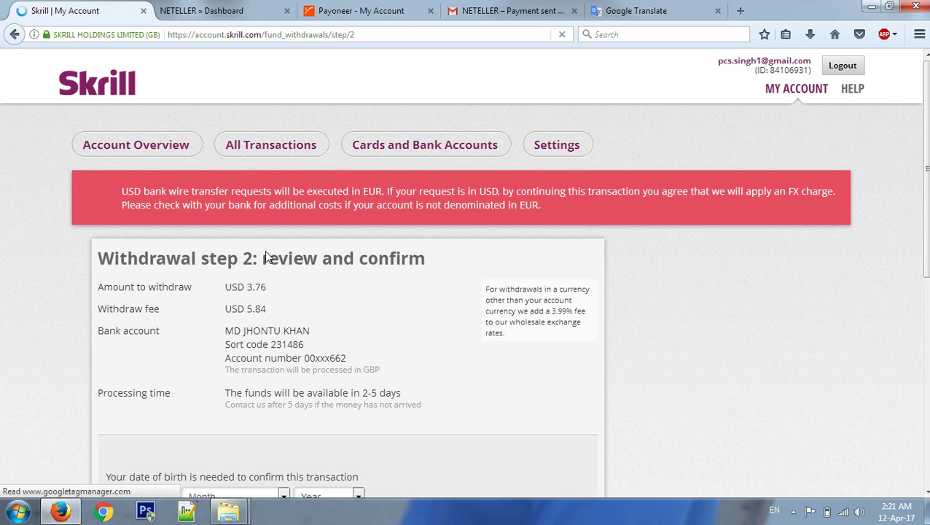
# Step: Select the account holder's day, month and year of birth to confirm the withdrawal
pyautogui.scroll(-2, 312, 212)
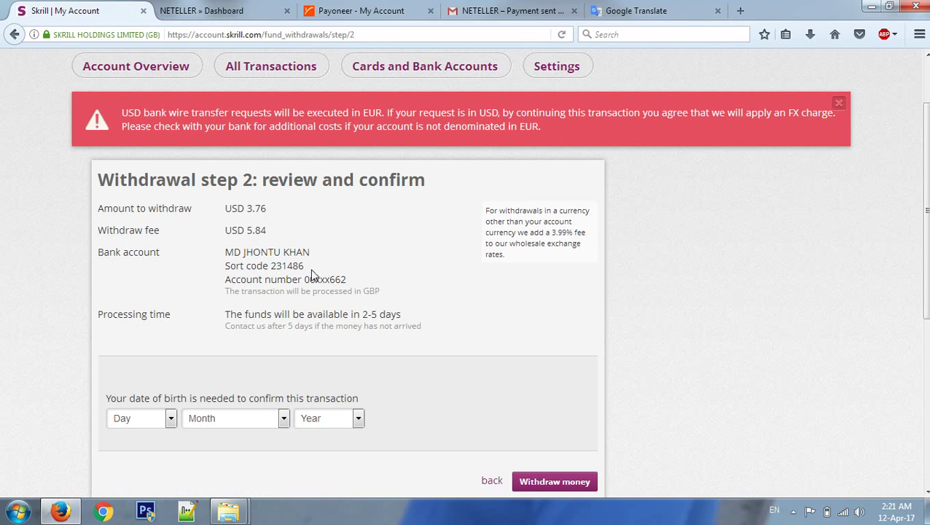
pyautogui.scroll(-2, 312, 274)
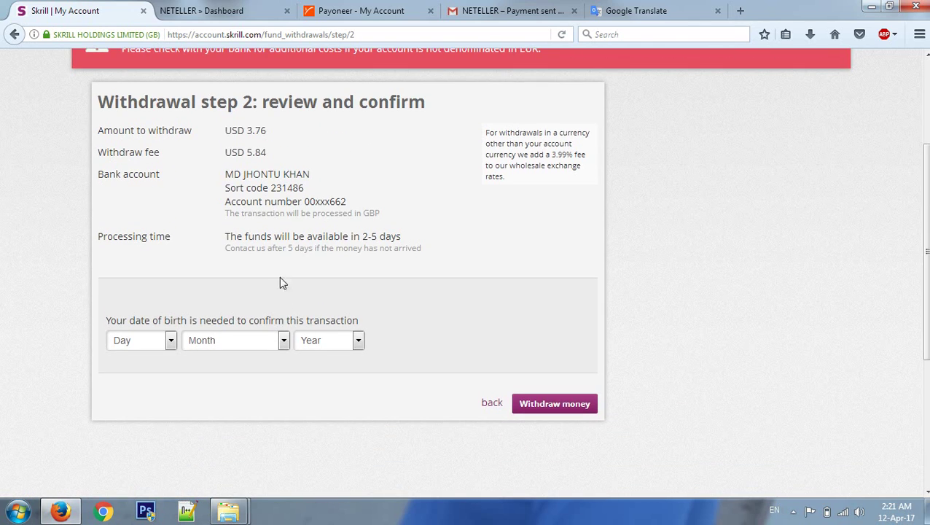
pyautogui.click(172, 340)
pyautogui.click(113, 74)
pyautogui.click(282, 342)
pyautogui.click(211, 155)
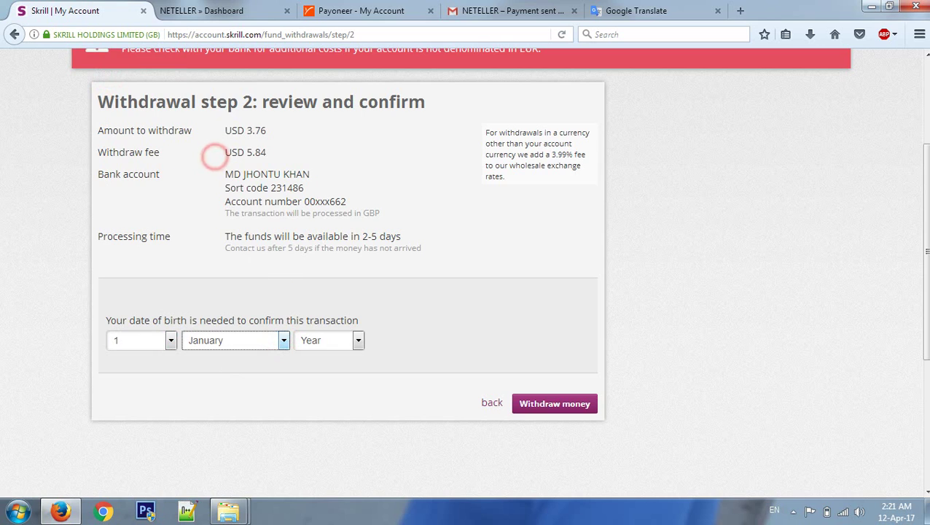
pyautogui.click(353, 347)
pyautogui.scroll(-2, 324, 195)
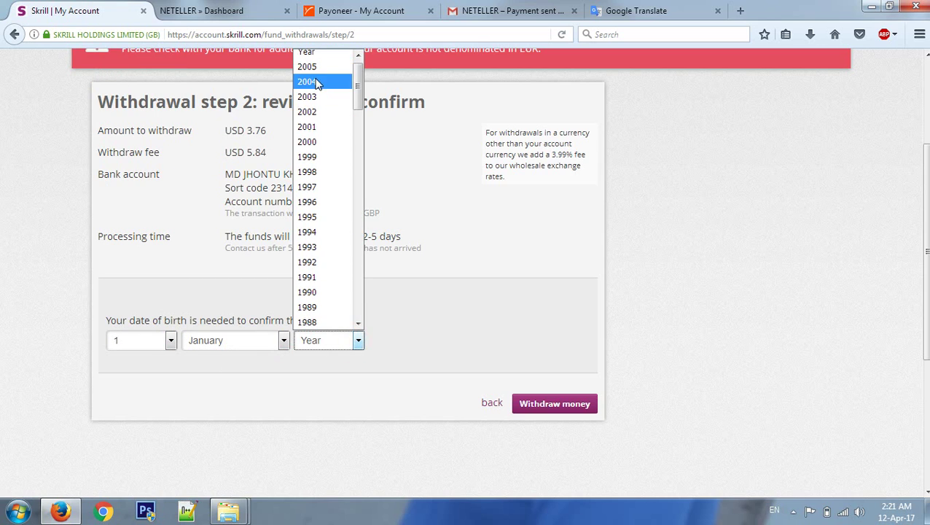
pyautogui.scroll(-2, 324, 195)
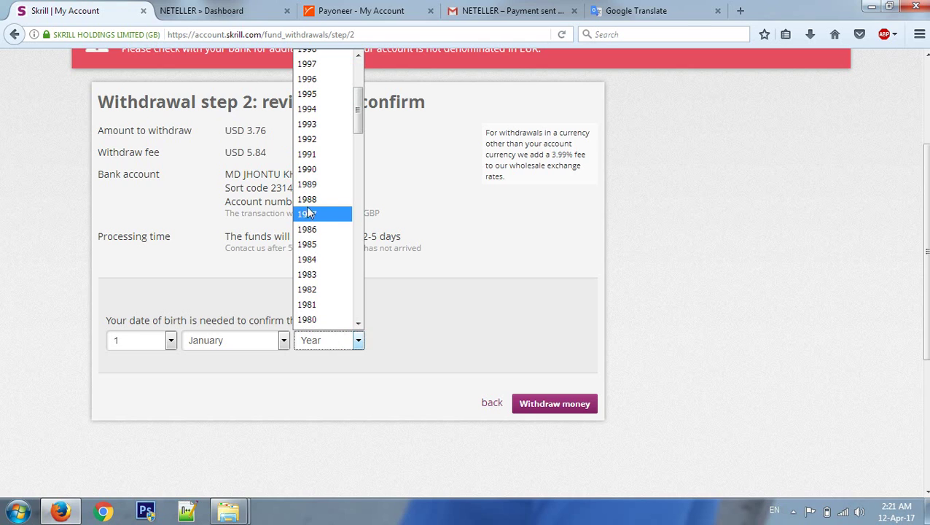
pyautogui.click(311, 185)
# Step: Review the withdrawal details and FX charge notice, submit the withdrawal, and check it in the full transaction list
pyautogui.scroll(2, 411, 322)
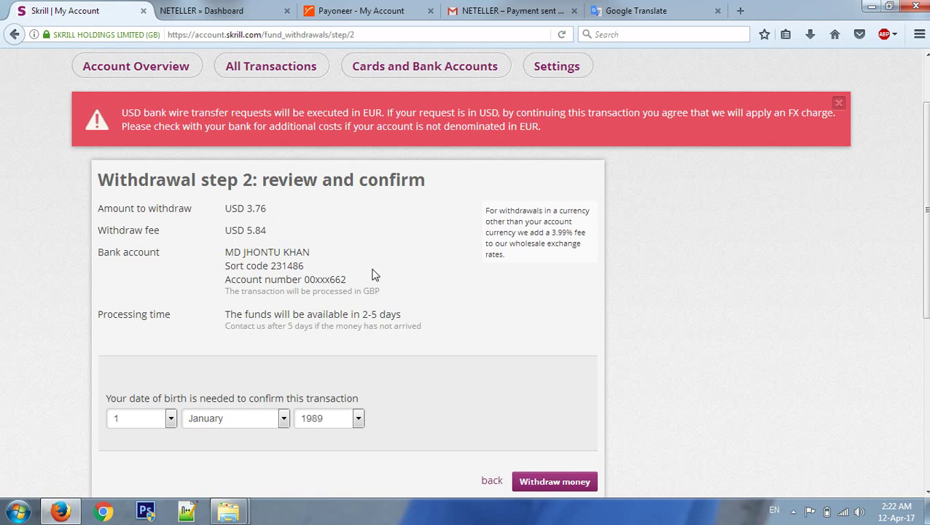
pyautogui.scroll(-1, 374, 274)
pyautogui.scroll(-1, 374, 275)
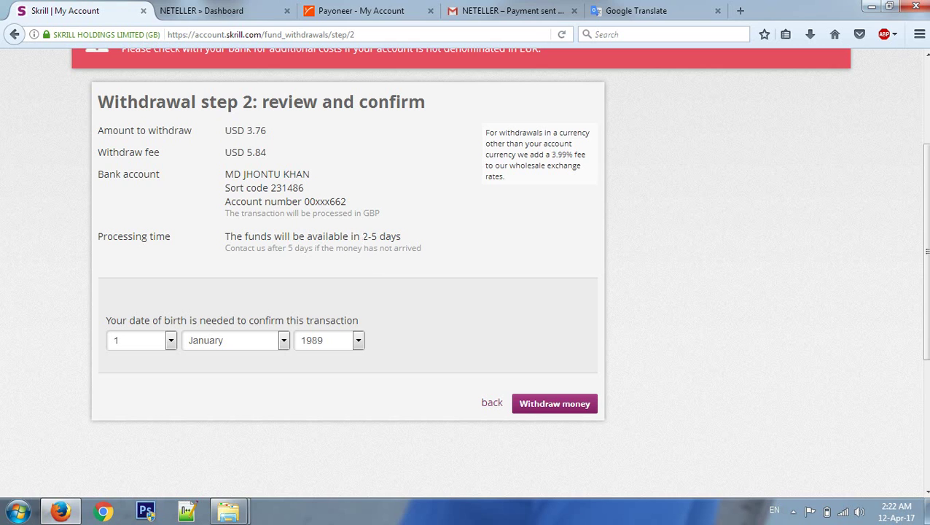
pyautogui.scroll(4, 436, 270)
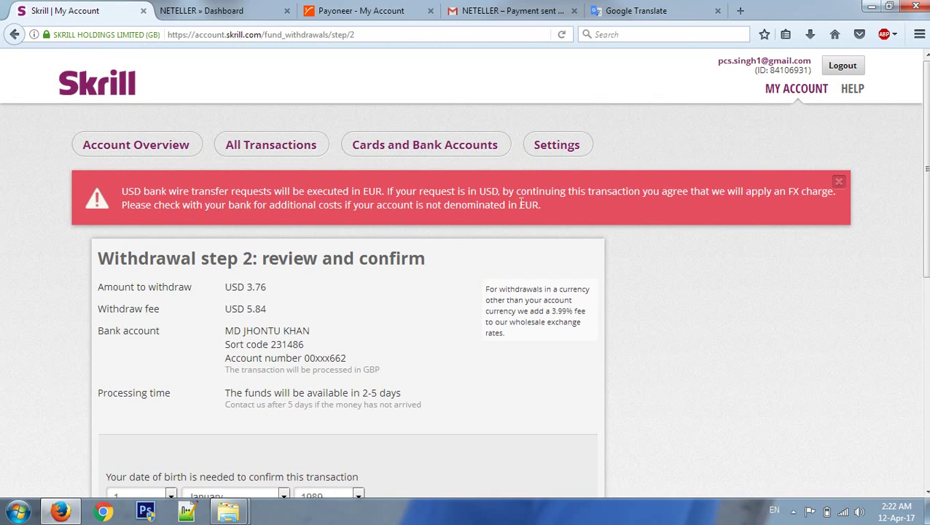
pyautogui.scroll(-5, 454, 240)
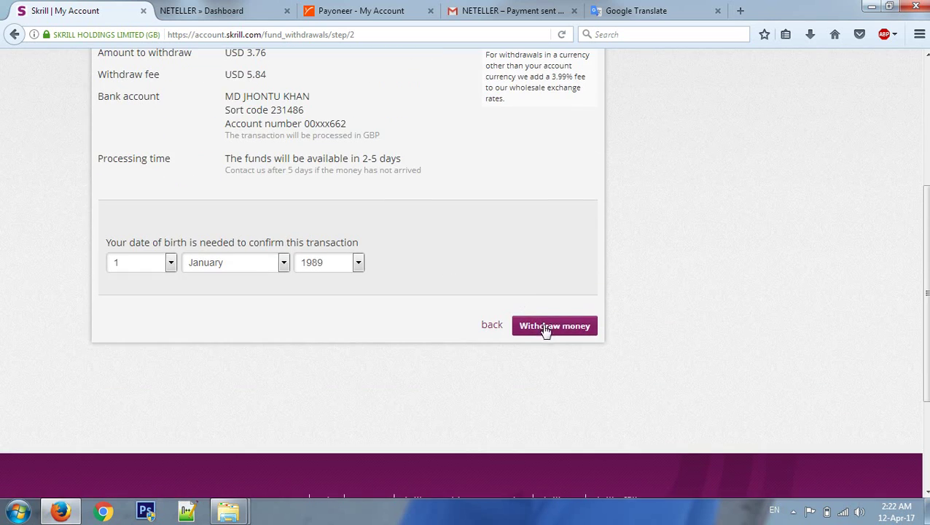
pyautogui.click(545, 329)
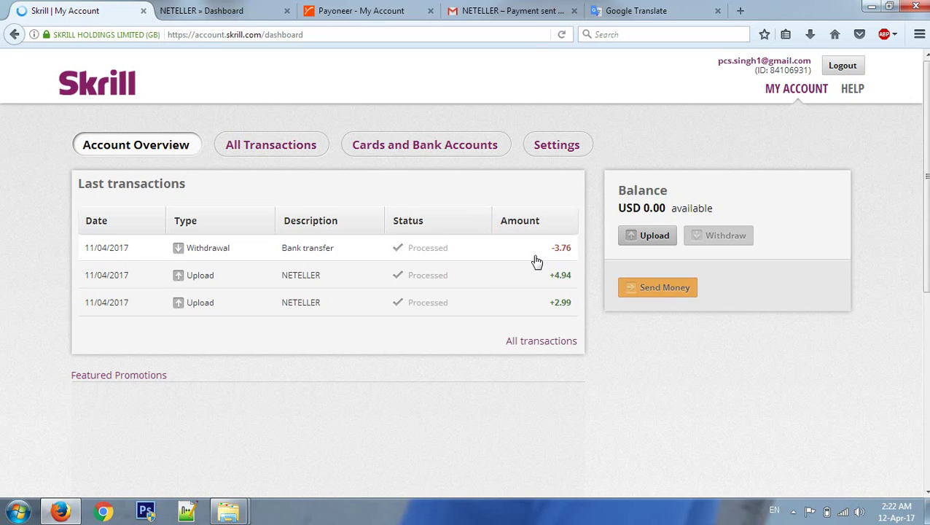
pyautogui.click(254, 148)
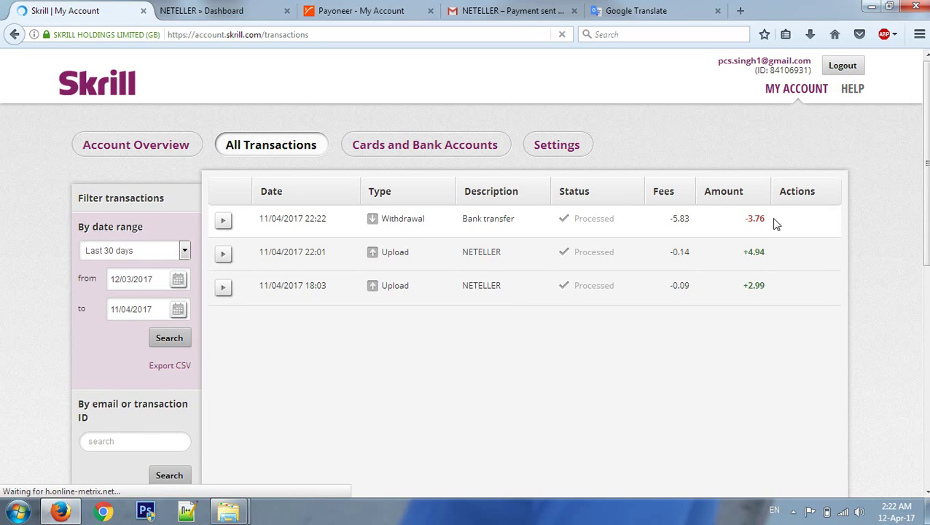
# Step: Switch to Payoneer, refresh the USD balance, and display the GBP balance to check for the withdrawn funds
pyautogui.click(398, 10)
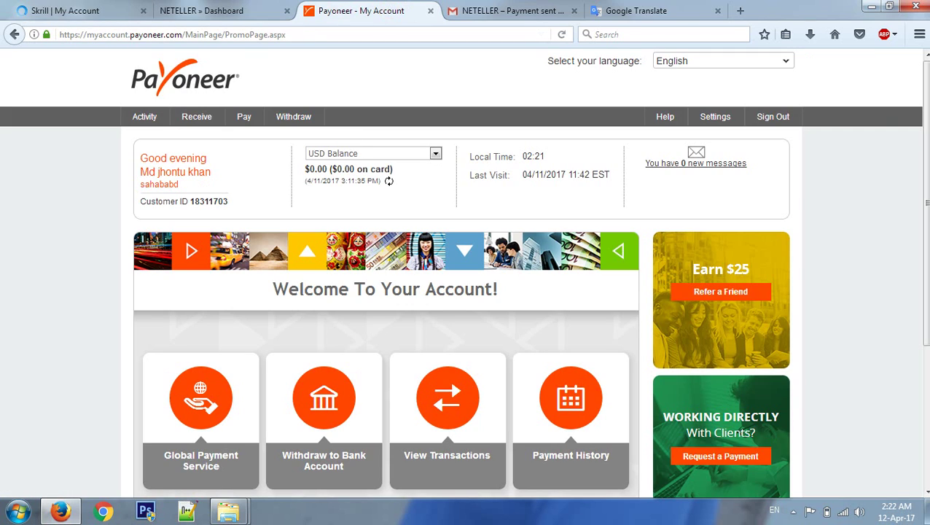
pyautogui.click(388, 181)
pyautogui.click(435, 156)
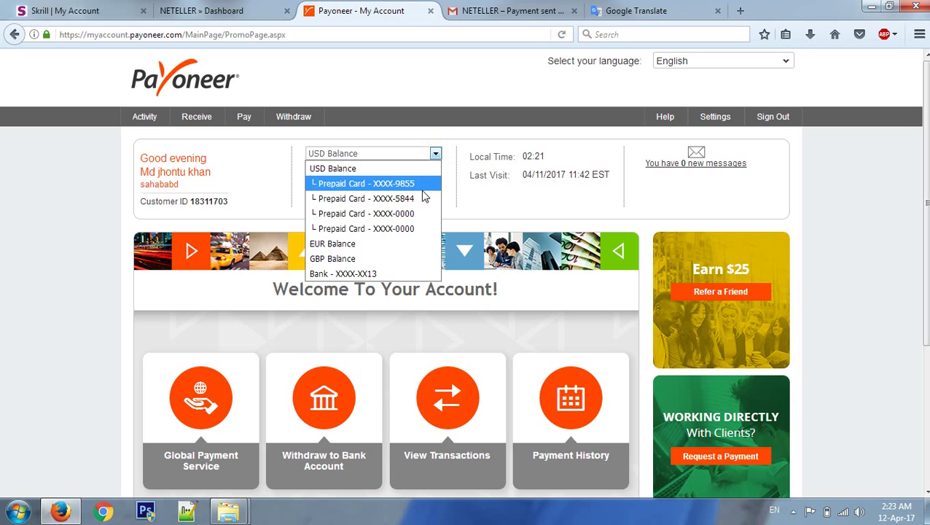
pyautogui.click(347, 259)
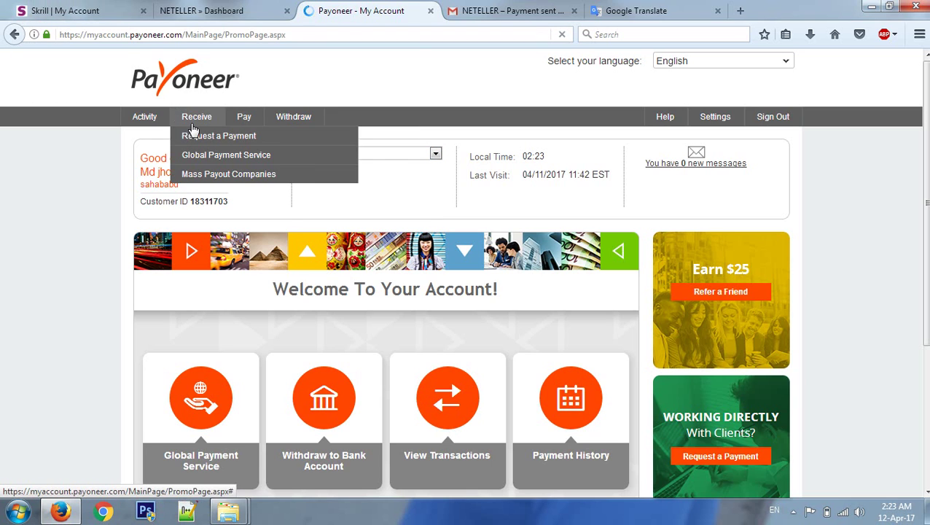
pyautogui.moveTo(144, 118)
# Step: Recheck the bank transfer withdrawal in Skrill's transaction list and close the NETELLER dashboard
pyautogui.click(84, 12)
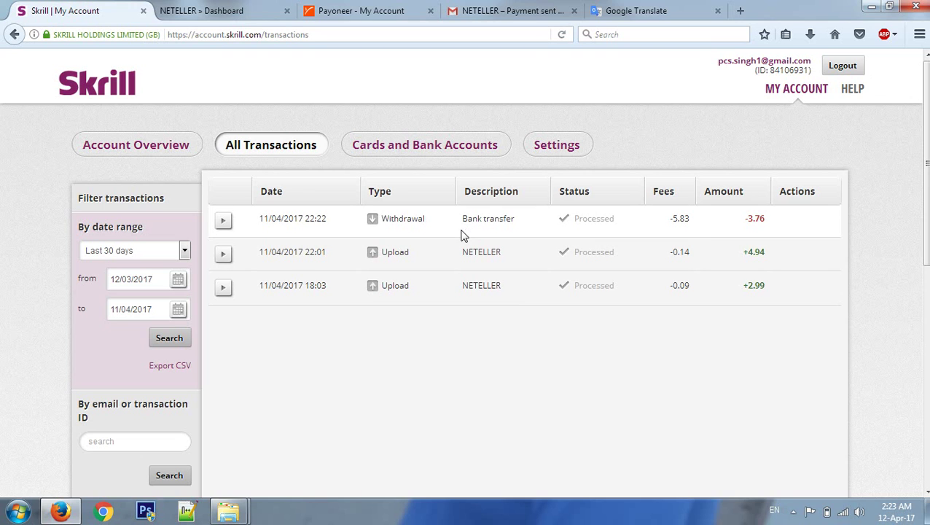
pyautogui.click(193, 10)
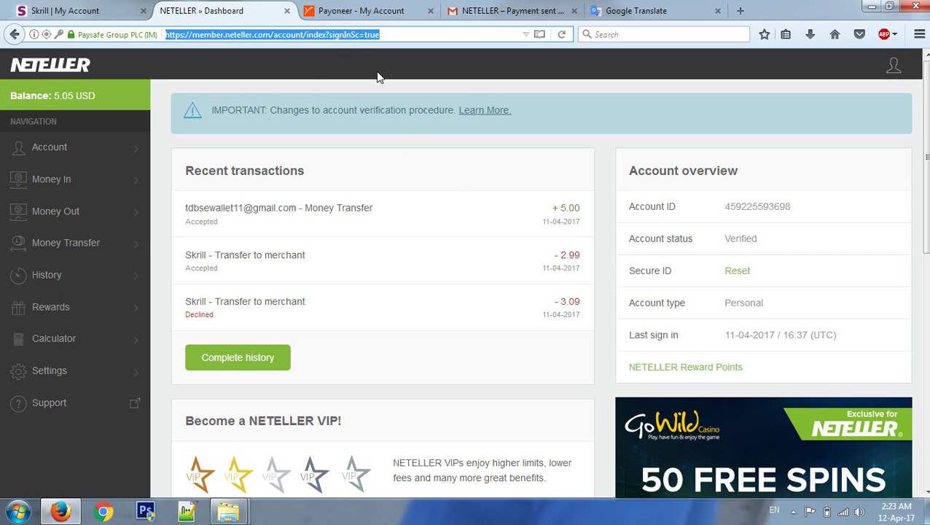
pyautogui.click(286, 10)
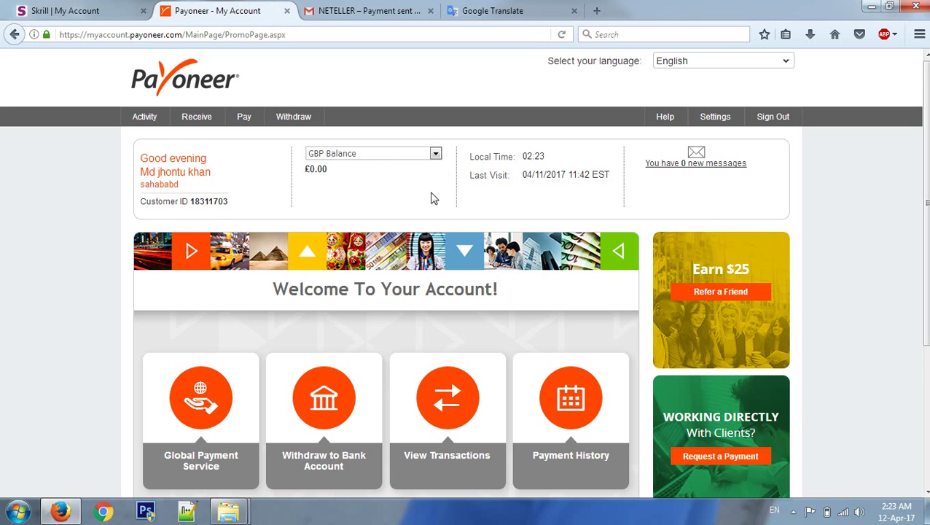
# Step: Check Payoneer's transaction list for the incoming transfer and return to Skrill's transaction list
pyautogui.scroll(-3, 277, 290)
pyautogui.scroll(3, 333, 193)
pyautogui.moveTo(197, 120)
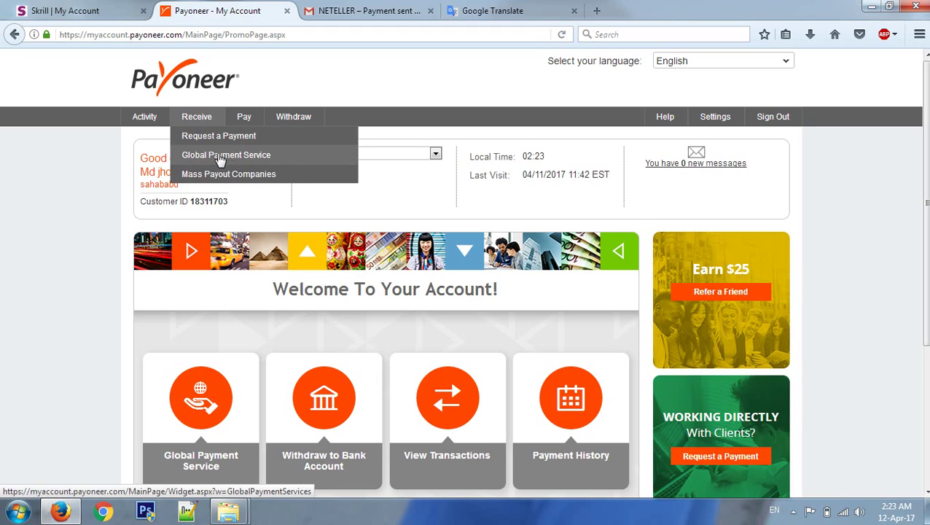
pyautogui.click(176, 138)
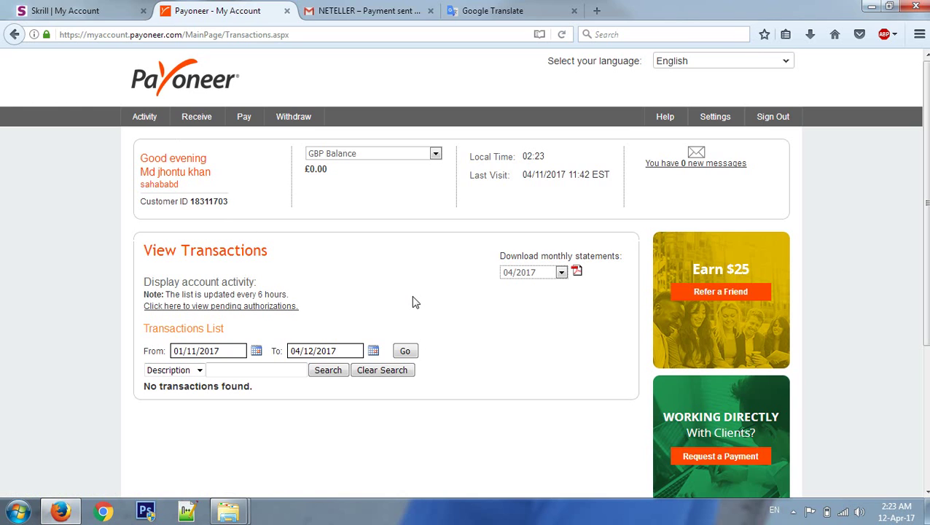
pyautogui.click(73, 10)
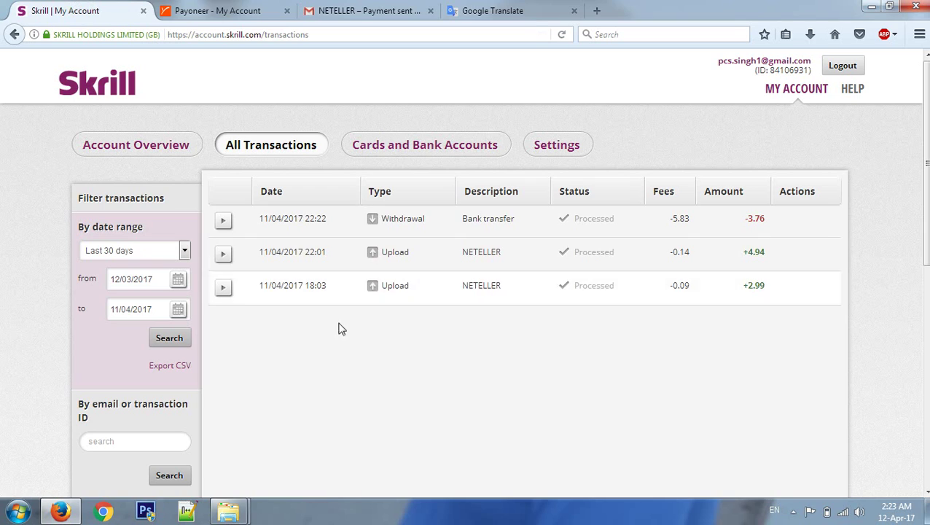